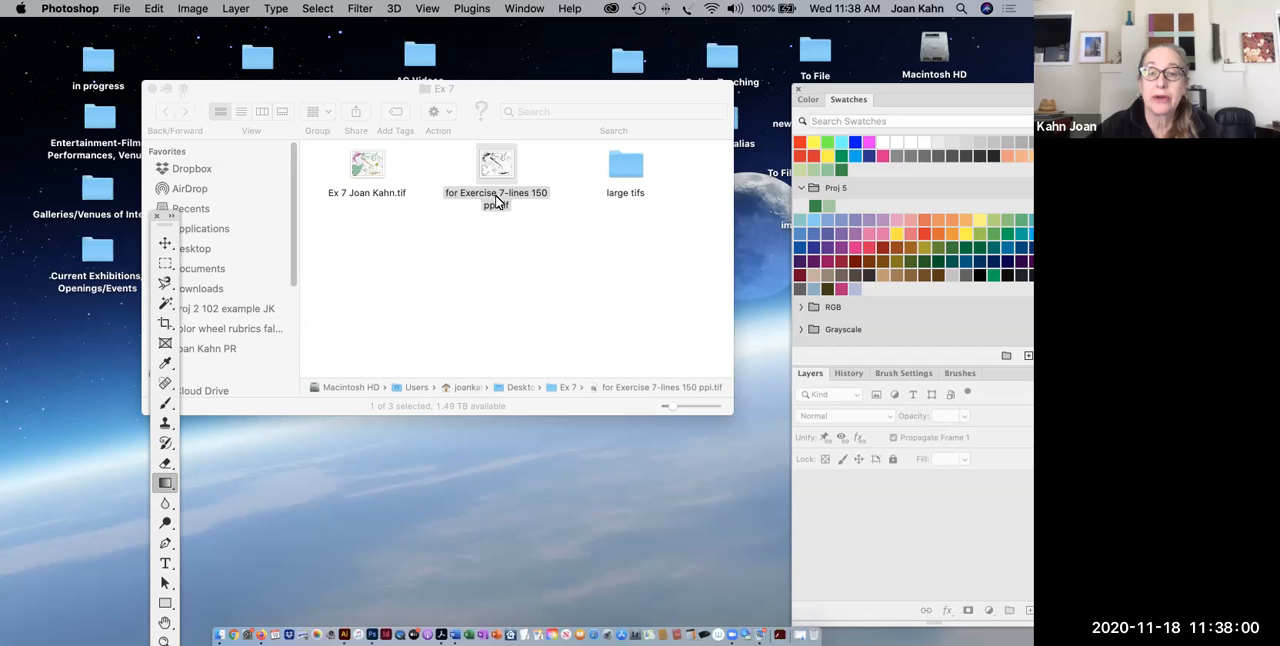
Open the Exercise 7 lines 150 ppi TIFF from the Ex 7 folder in Photoshop and arrange the window and palettes around it.
drag(489, 172, 372, 630)
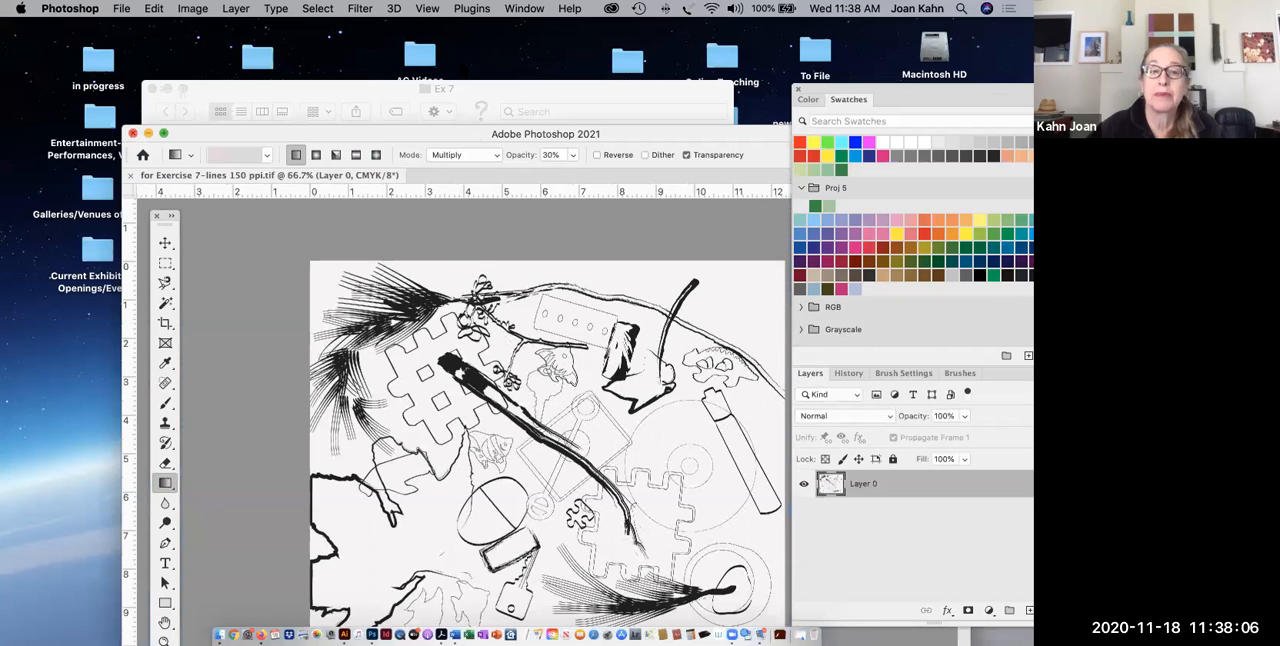
drag(490, 134, 424, 63)
drag(167, 230, 163, 138)
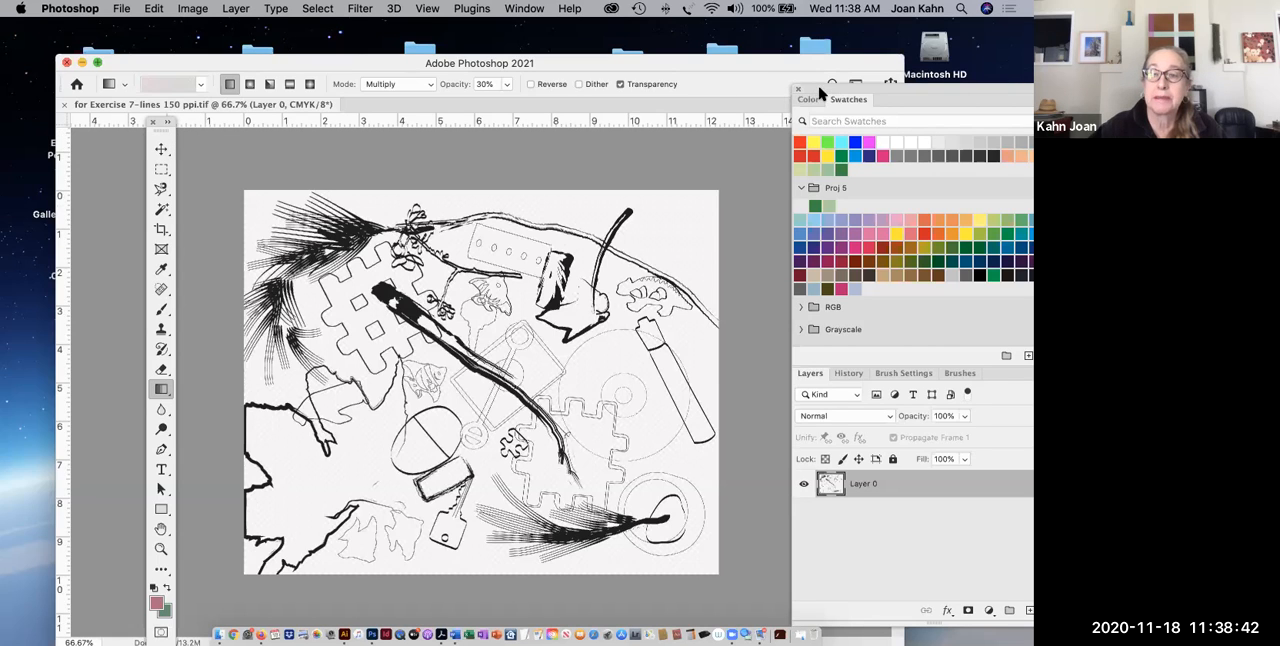
drag(800, 88, 758, 88)
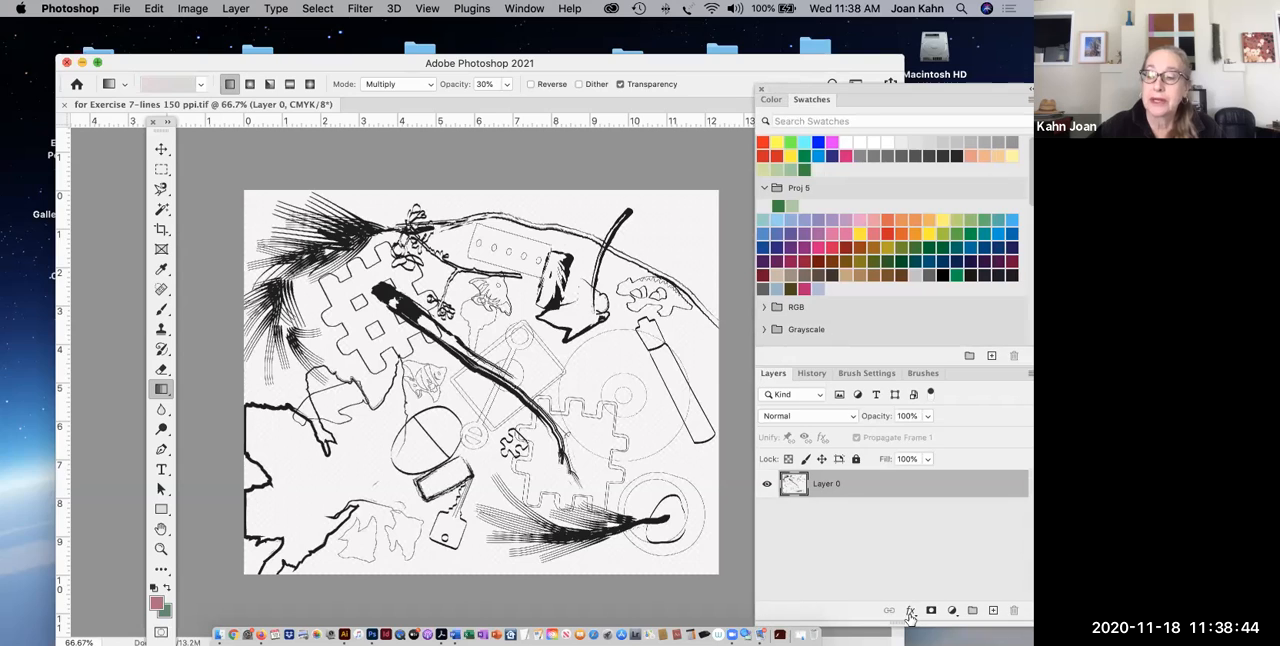
Add a new empty layer above the line drawing and rename the drawing's layer "lines".
click(995, 612)
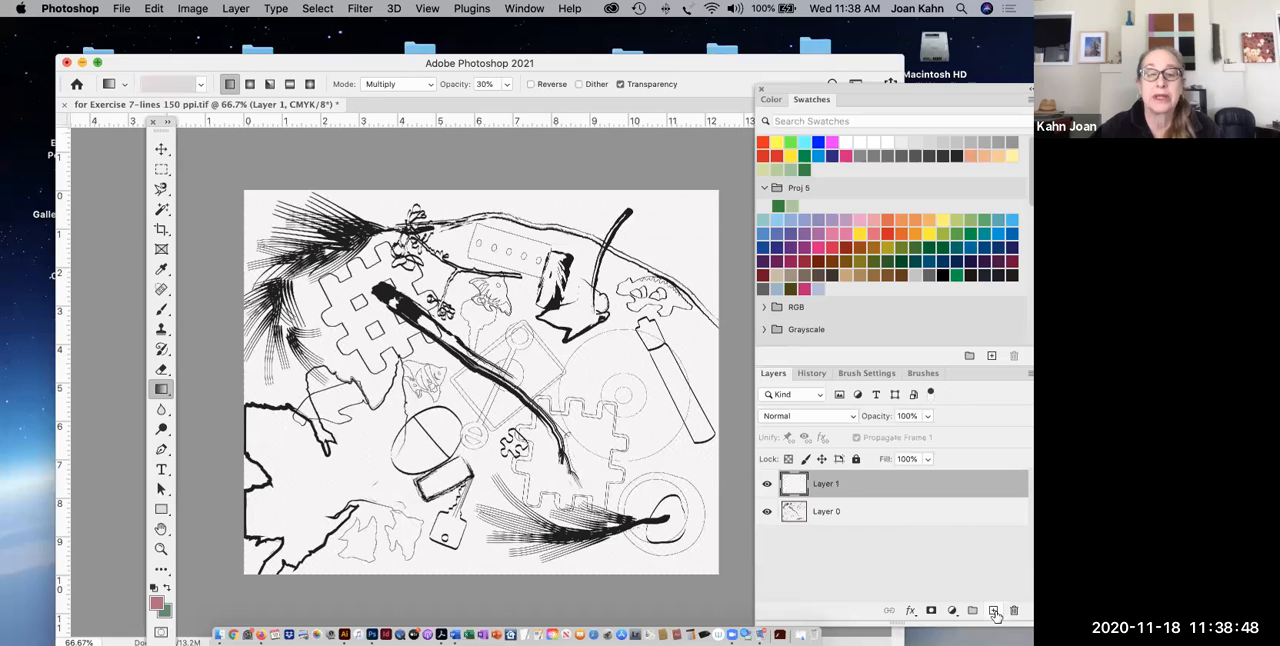
click(828, 517)
double_click(828, 513)
text(lines)
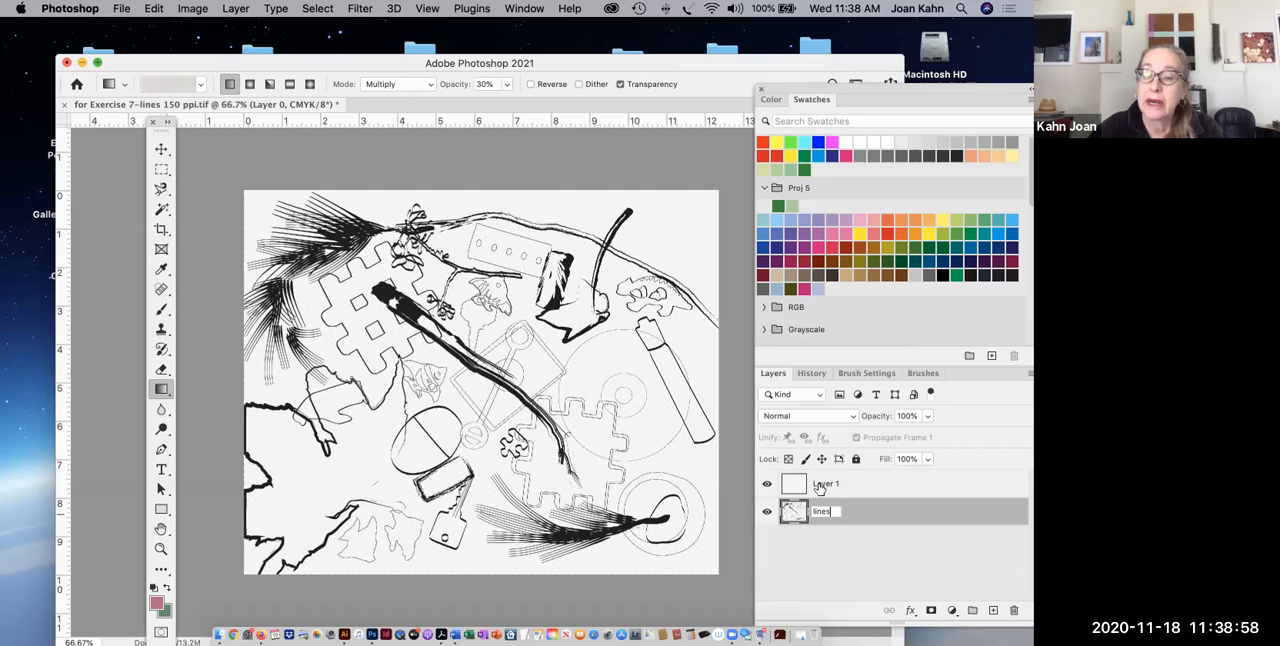
Clip Layer 1 to the lines layer with a clipping mask.
click(820, 487)
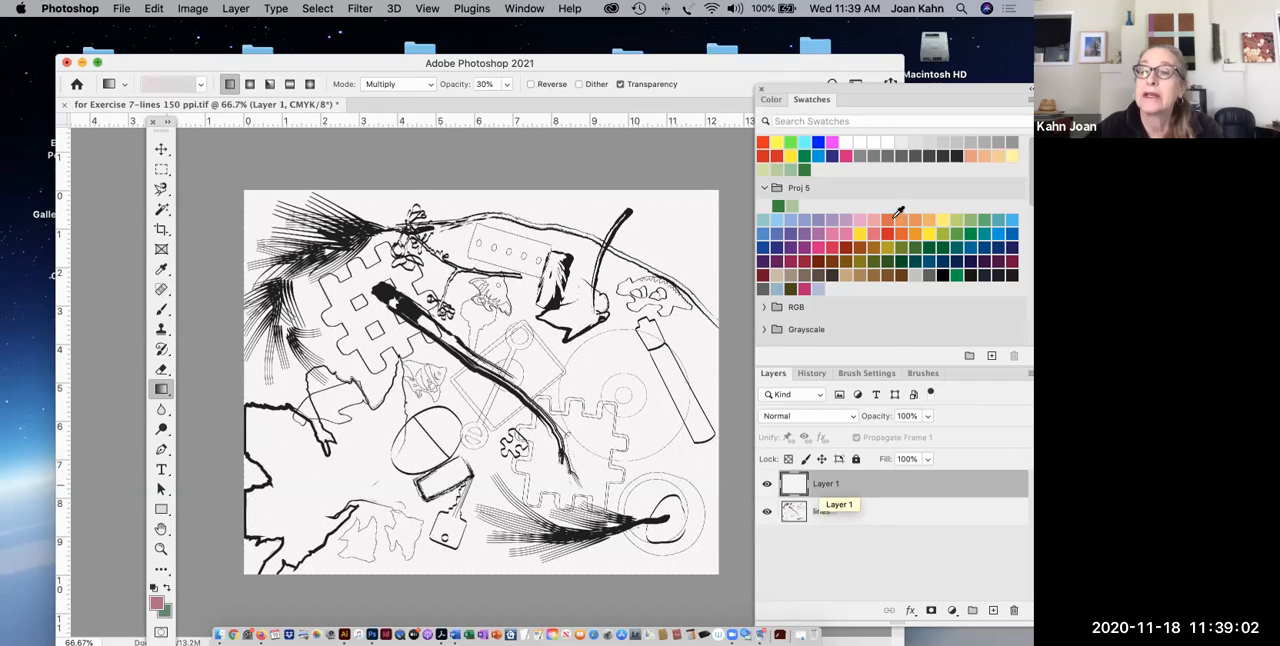
drag(815, 93, 781, 93)
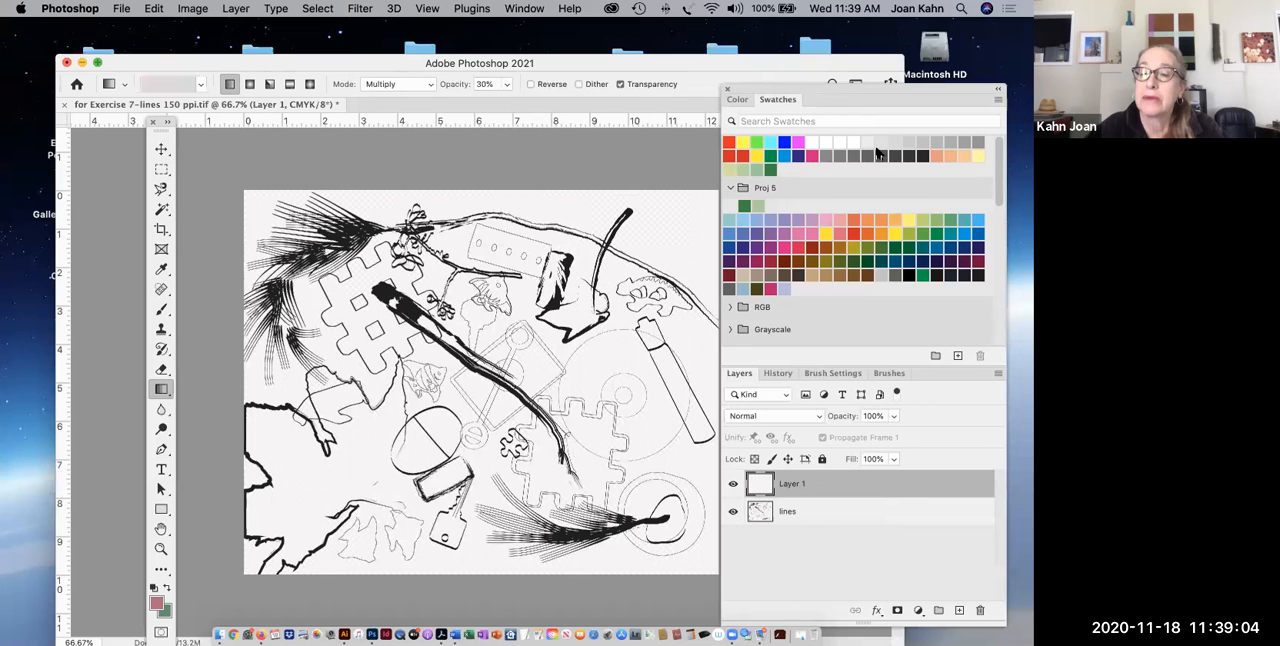
click(997, 375)
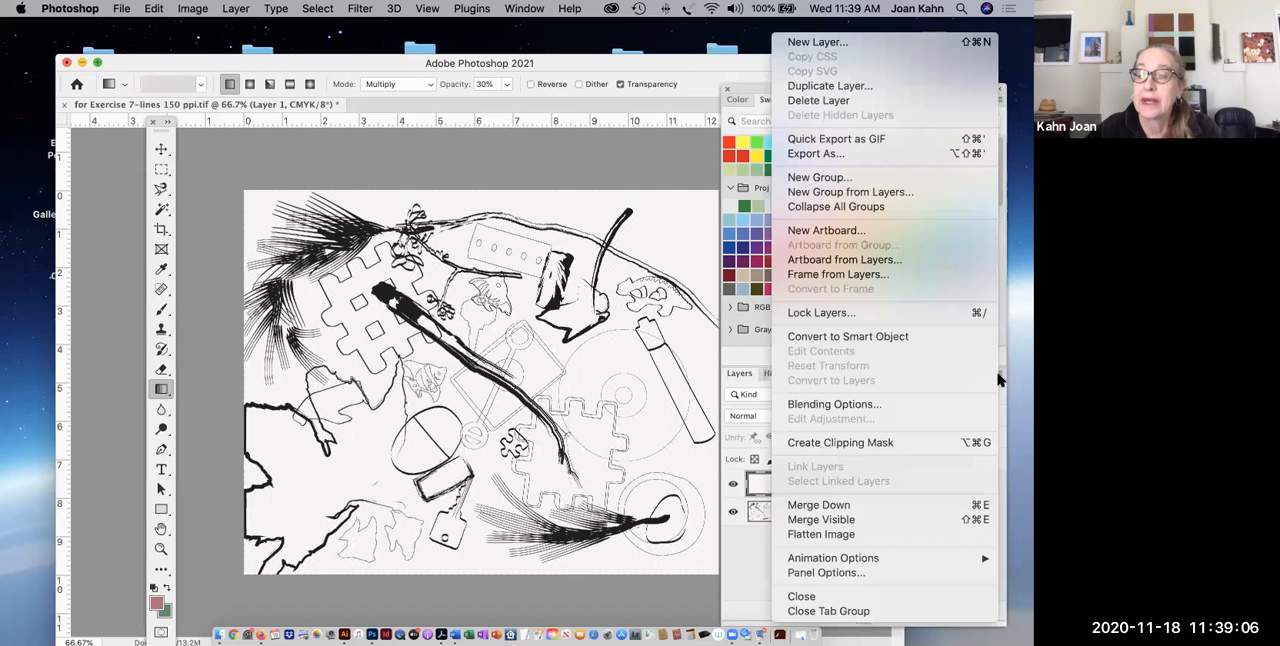
click(891, 449)
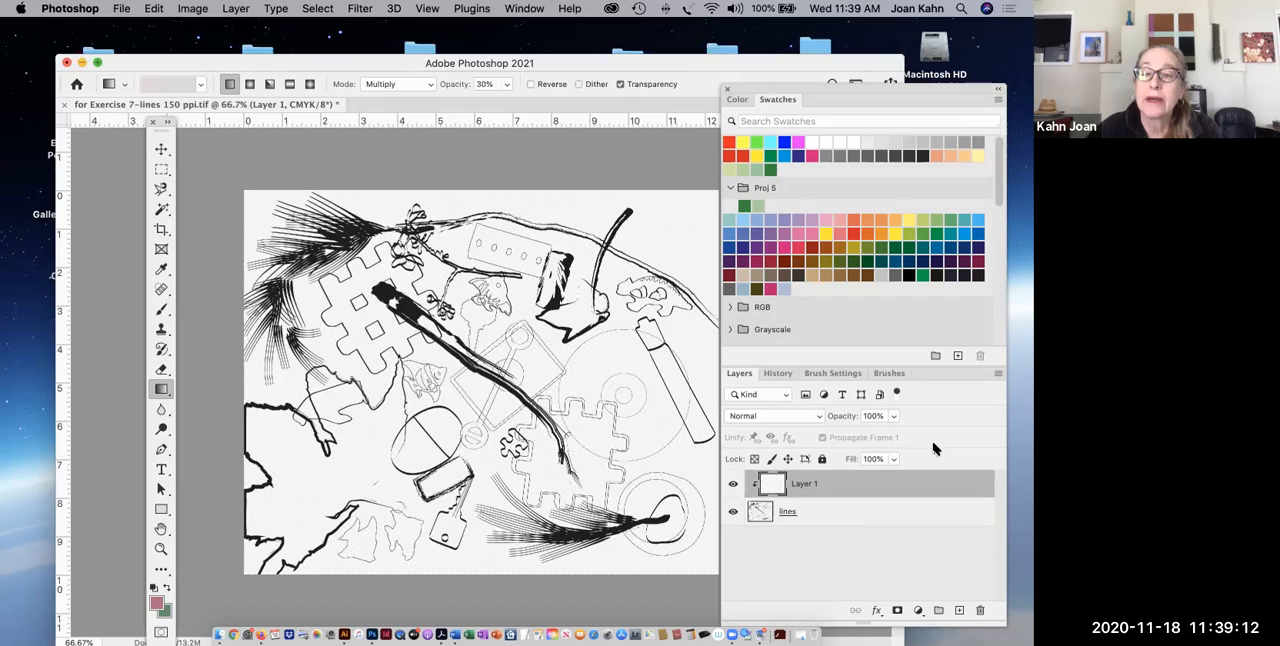
Choose a bright pink foreground color and set up a hard round brush at 59 px with 100% hardness.
click(790, 243)
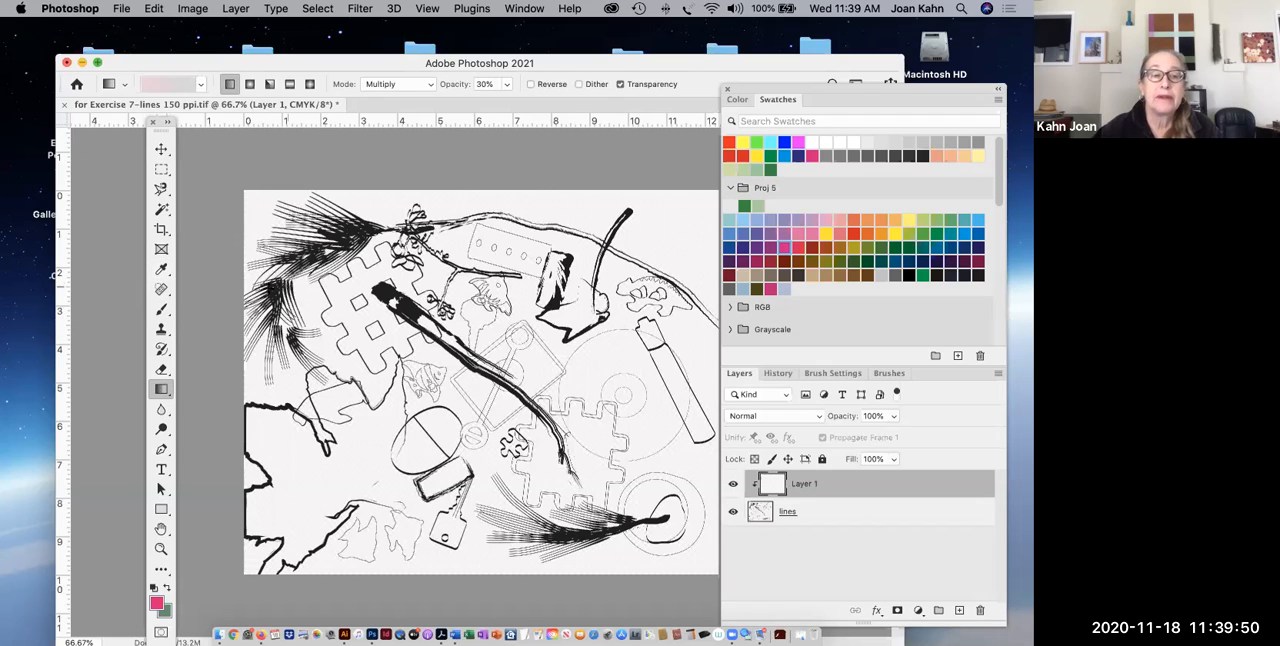
click(161, 313)
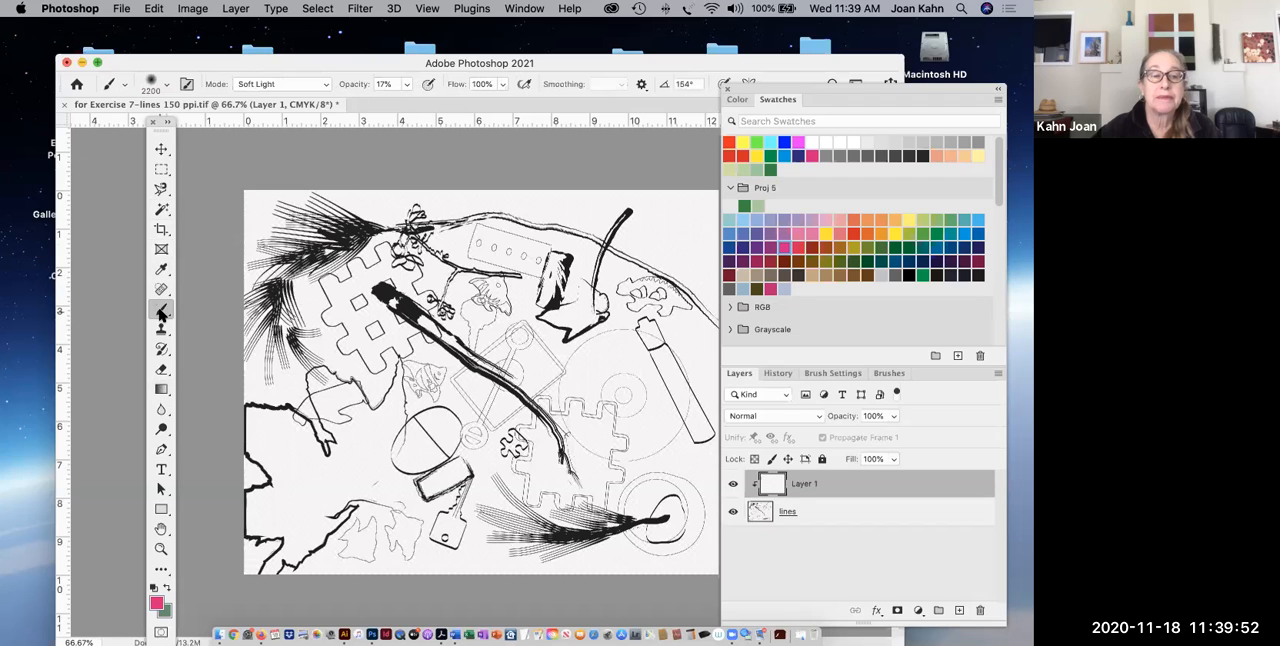
click(166, 88)
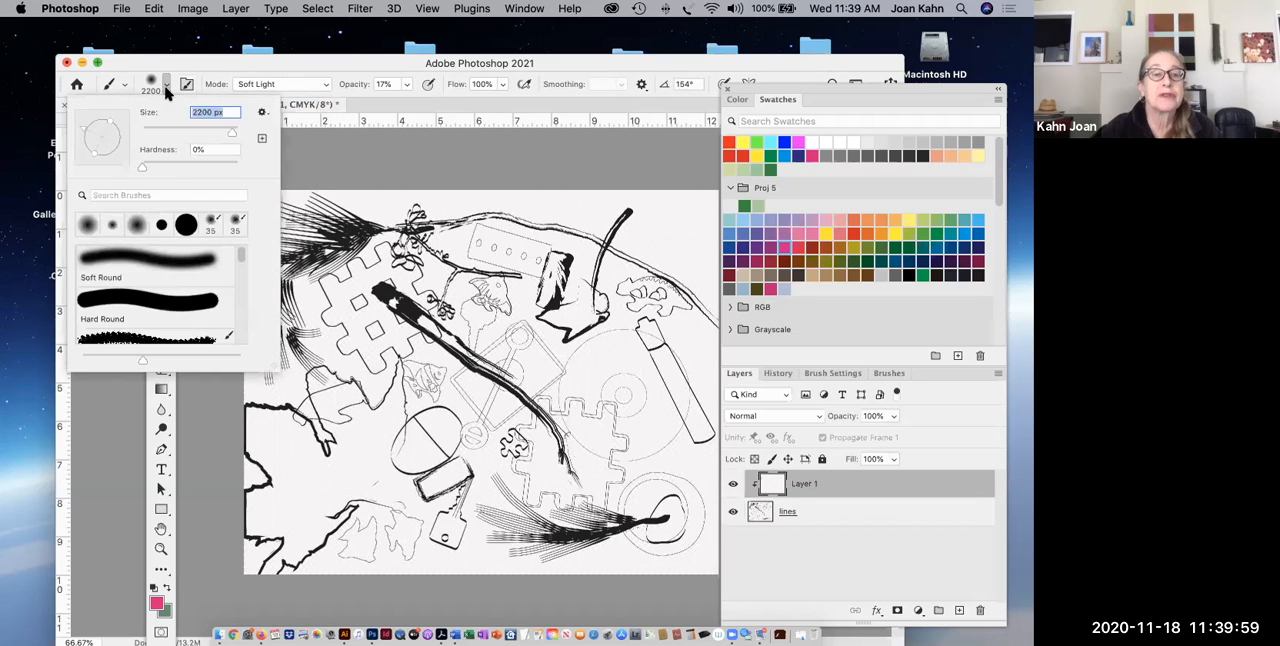
click(184, 228)
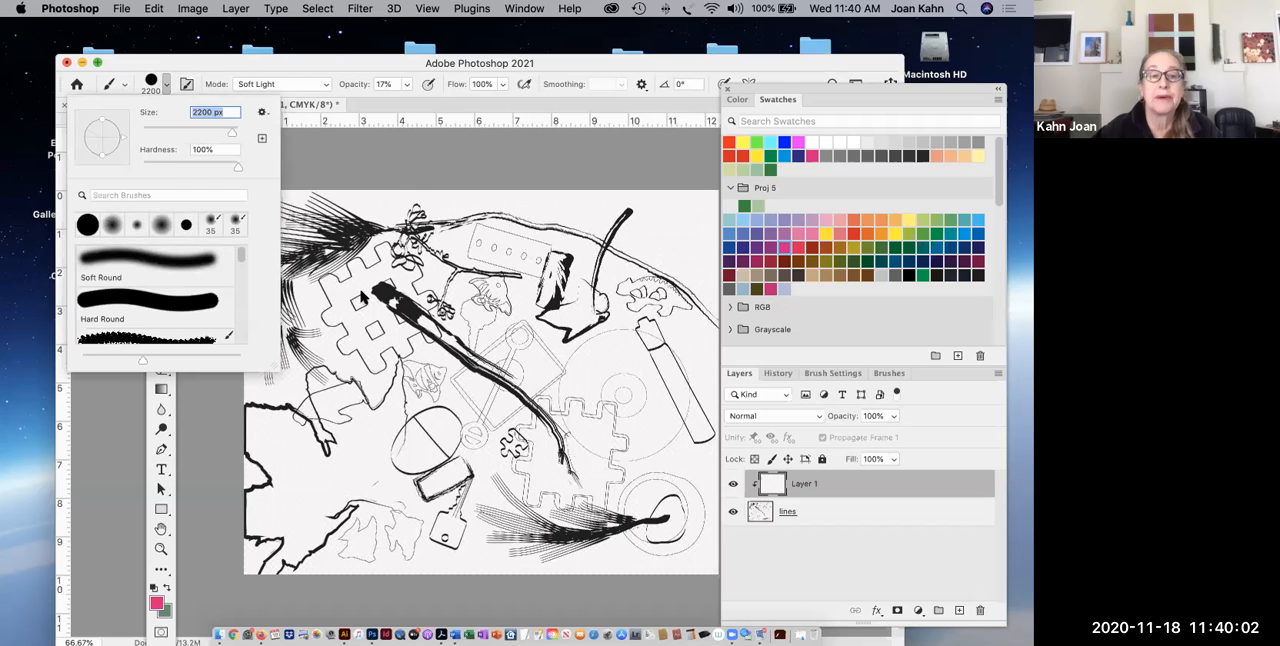
text([[[[[[[[[[[[[[[[)
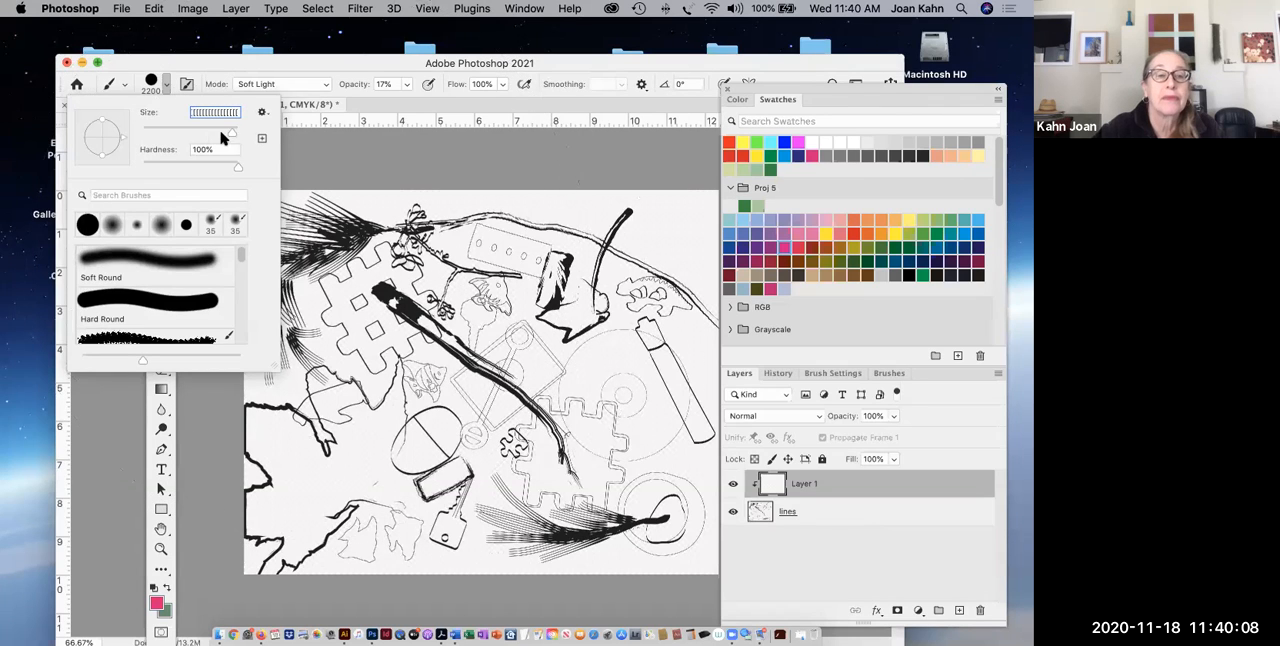
drag(229, 134, 169, 134)
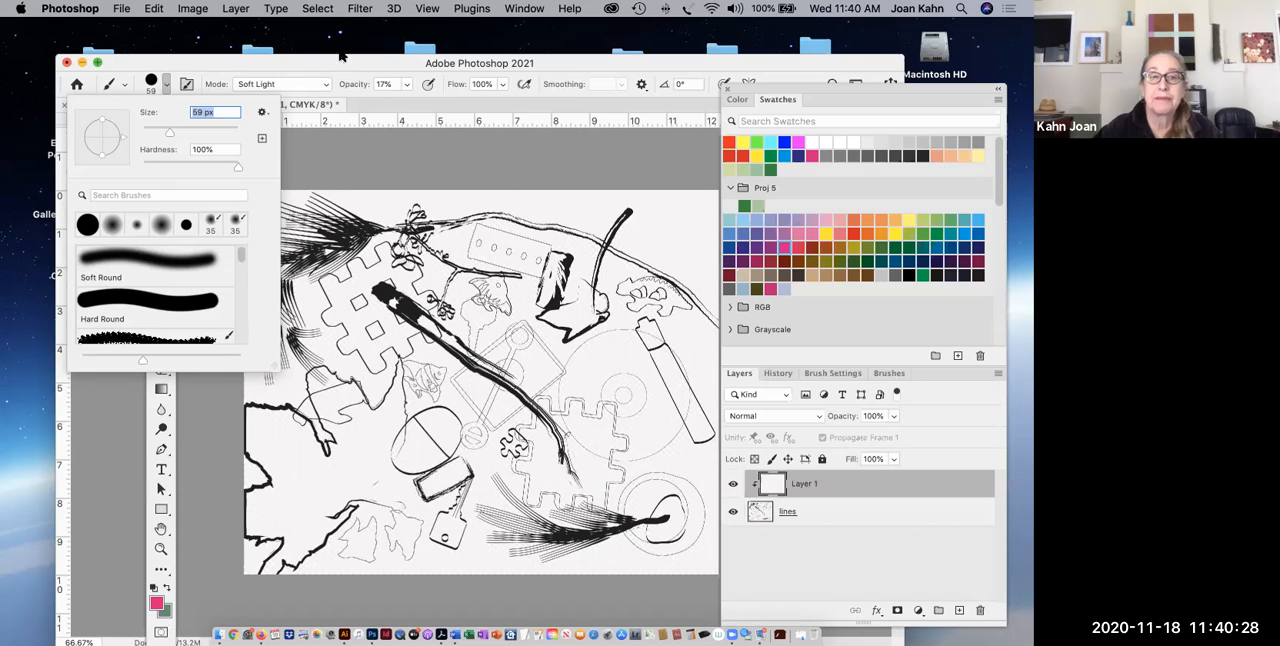
Set the brush's opacity to 100% and its blending mode to Normal.
drag(210, 68, 261, 70)
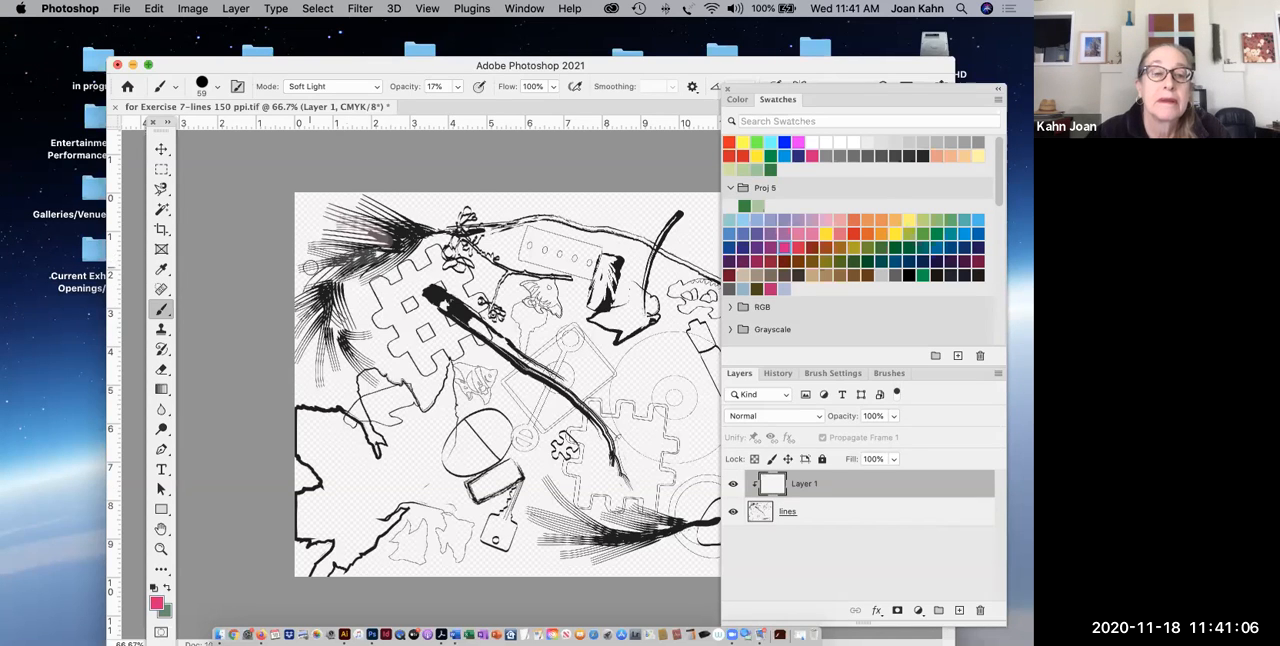
click(458, 87)
drag(455, 107, 516, 106)
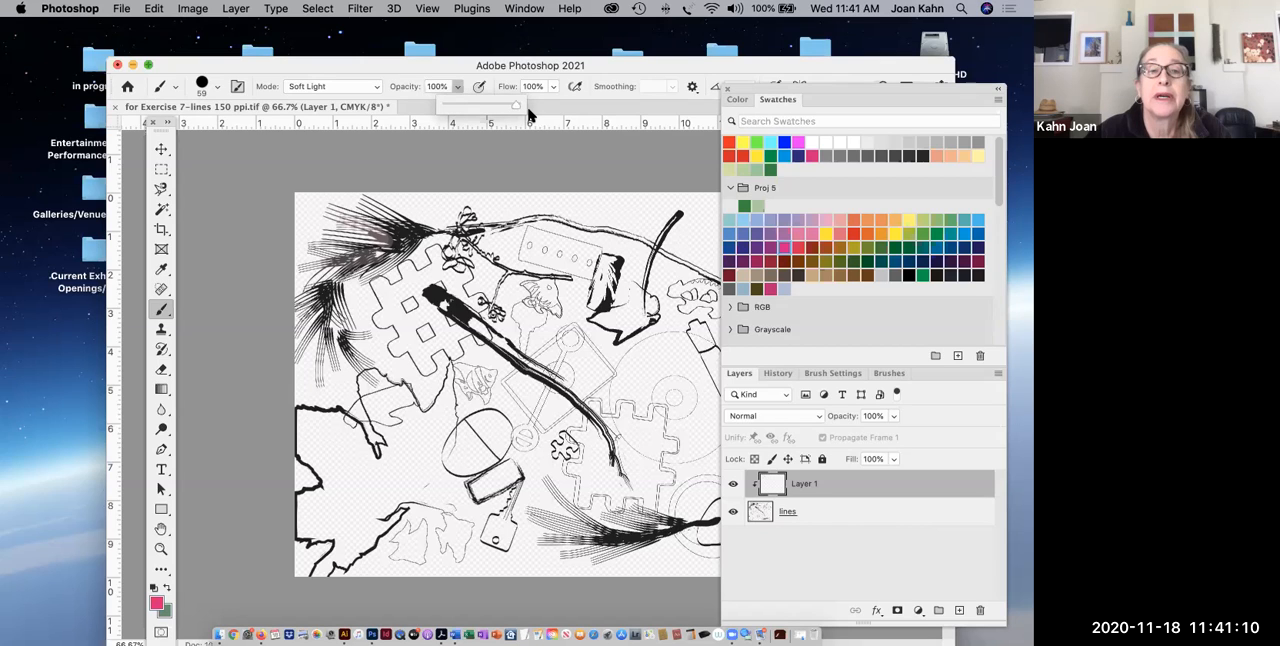
click(376, 88)
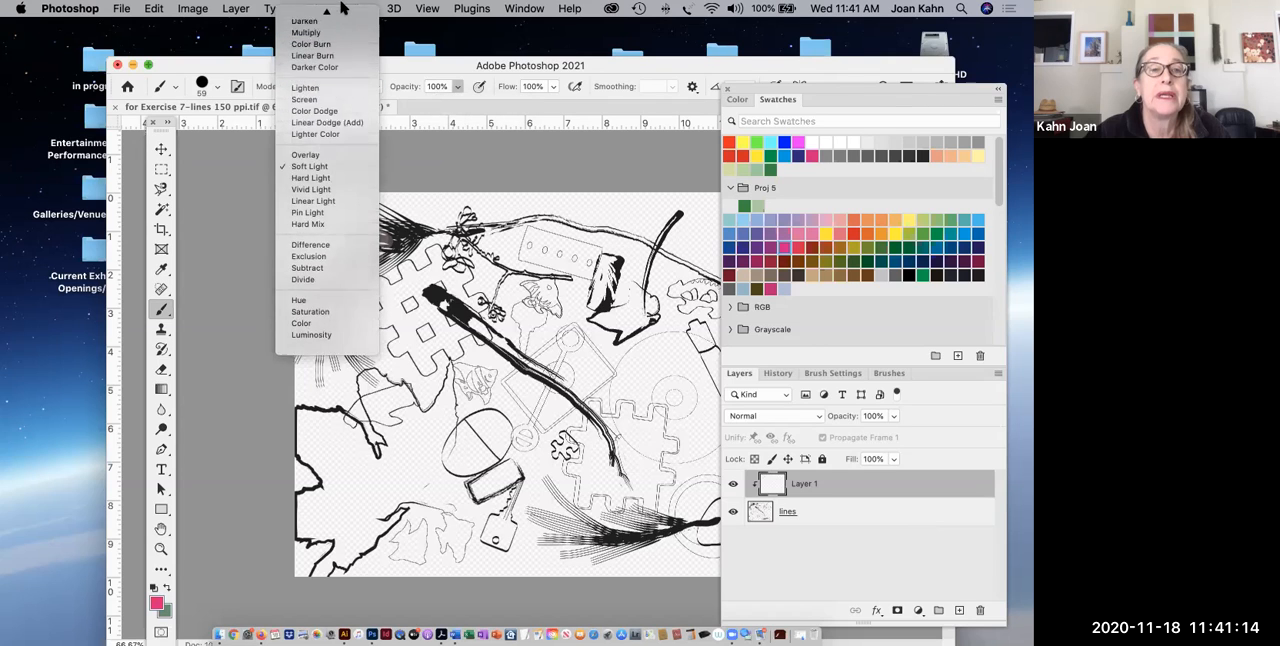
click(323, 15)
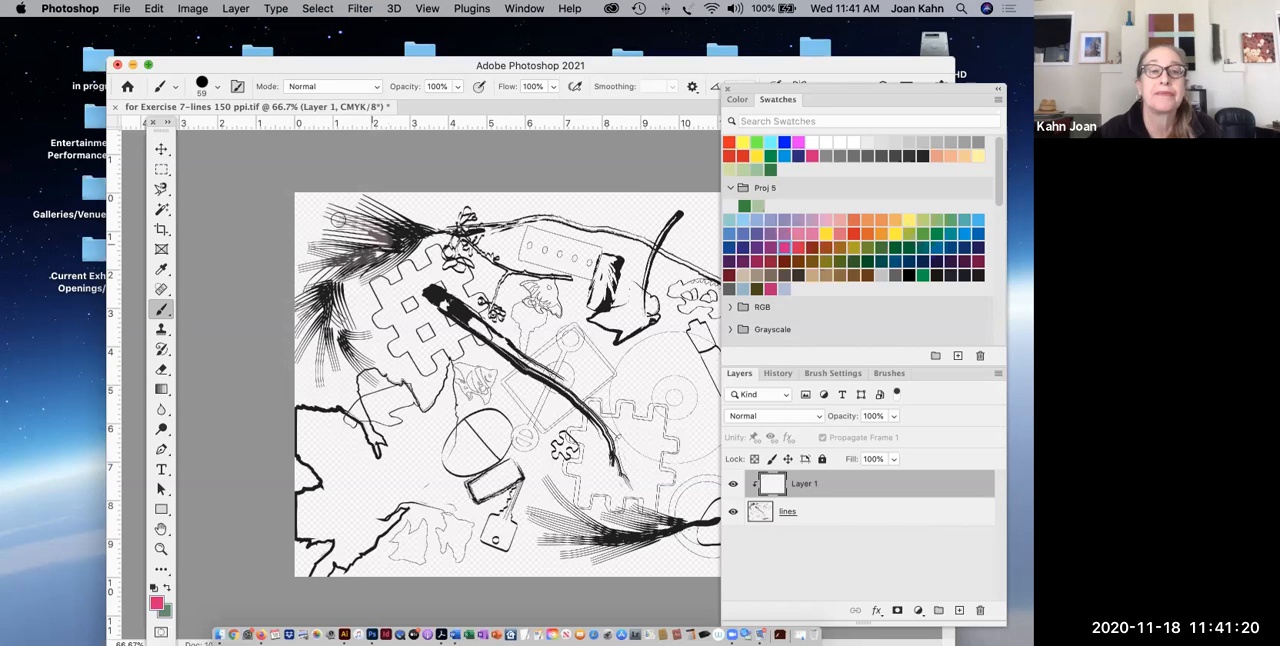
Paint the feathery line clusters in the drawing's upper left pink on the clipped layer.
mouse_move(375, 224)
mouse_down()
mouse_move(325, 207)
mouse_move(422, 233)
mouse_move(355, 201)
mouse_move(413, 231)
mouse_move(365, 206)
mouse_up()
mouse_move(395, 249)
mouse_down()
mouse_move(315, 245)
mouse_move(396, 243)
mouse_move(322, 236)
mouse_move(374, 243)
mouse_move(313, 246)
mouse_move(329, 250)
mouse_move(298, 266)
mouse_move(429, 240)
mouse_move(395, 254)
mouse_up()
mouse_move(325, 274)
mouse_down()
mouse_move(292, 298)
mouse_move(324, 308)
mouse_move(290, 371)
mouse_move(321, 336)
mouse_move(329, 360)
mouse_move(321, 337)
mouse_move(314, 386)
mouse_move(315, 328)
mouse_move(347, 353)
mouse_move(335, 332)
mouse_move(364, 335)
mouse_move(341, 299)
mouse_move(340, 318)
mouse_move(323, 308)
mouse_move(359, 357)
mouse_up()
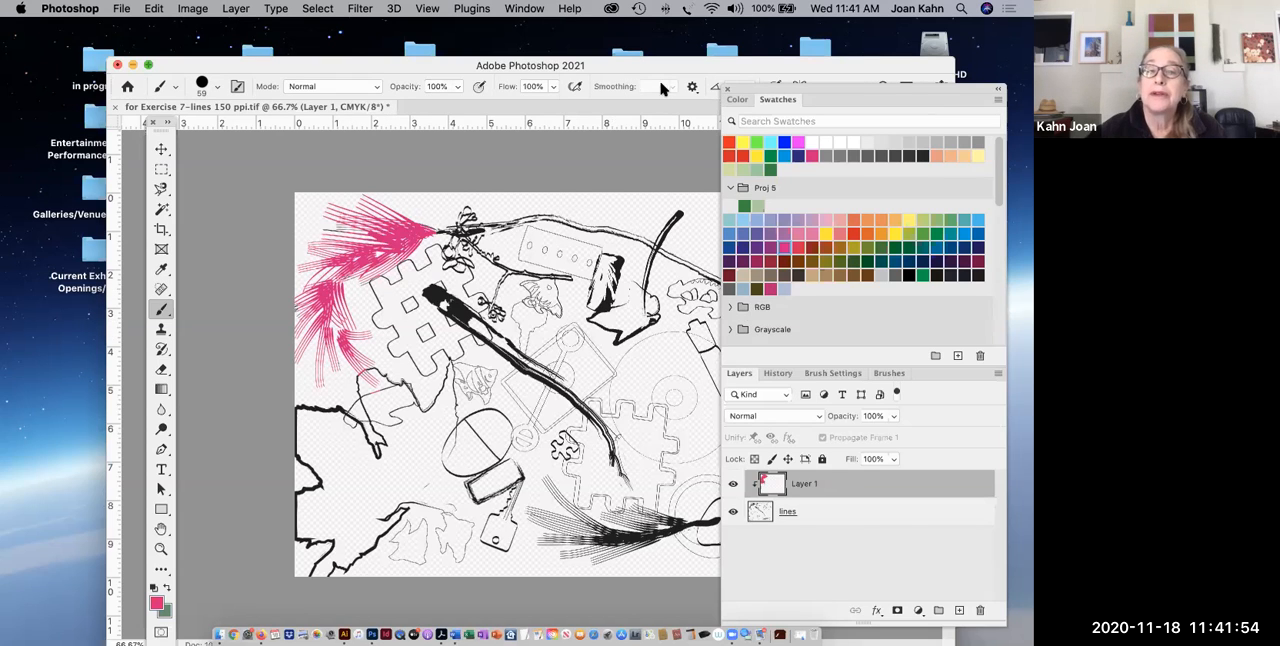
Paint the thick jagged outlines along the drawing's lower left edge dark red.
click(812, 247)
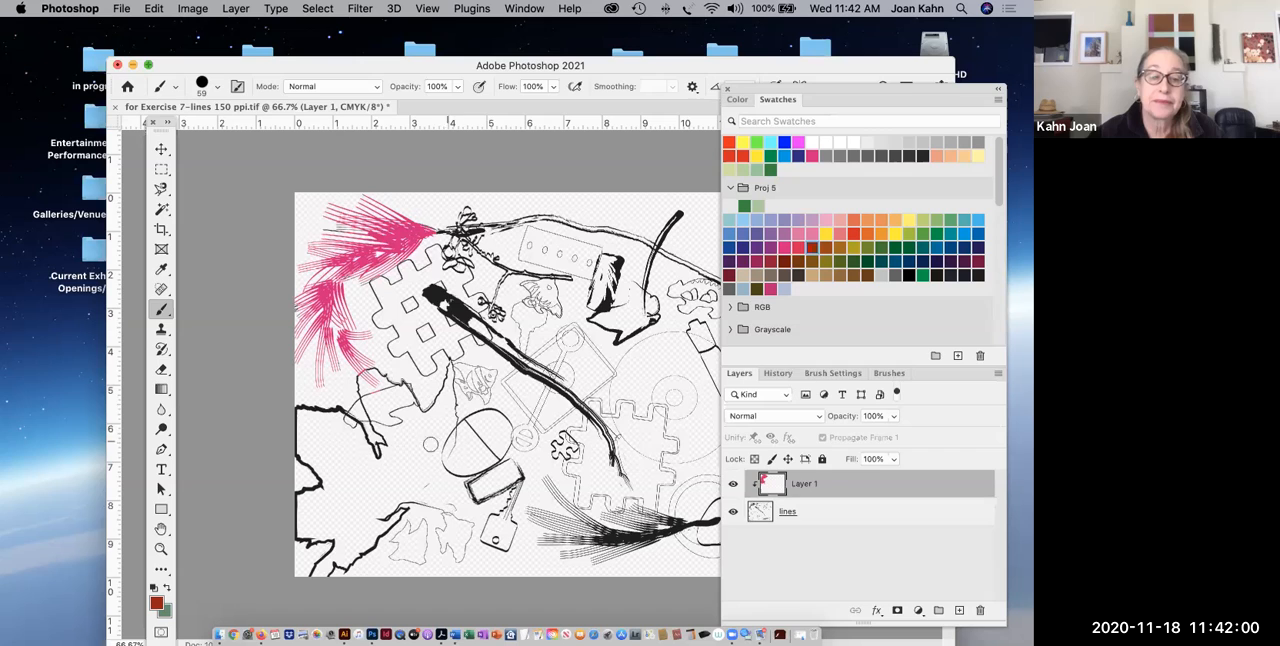
mouse_move(376, 447)
mouse_down()
mouse_move(334, 409)
mouse_move(286, 407)
mouse_move(290, 457)
mouse_move(316, 485)
mouse_move(293, 500)
mouse_move(290, 537)
mouse_move(333, 550)
mouse_up()
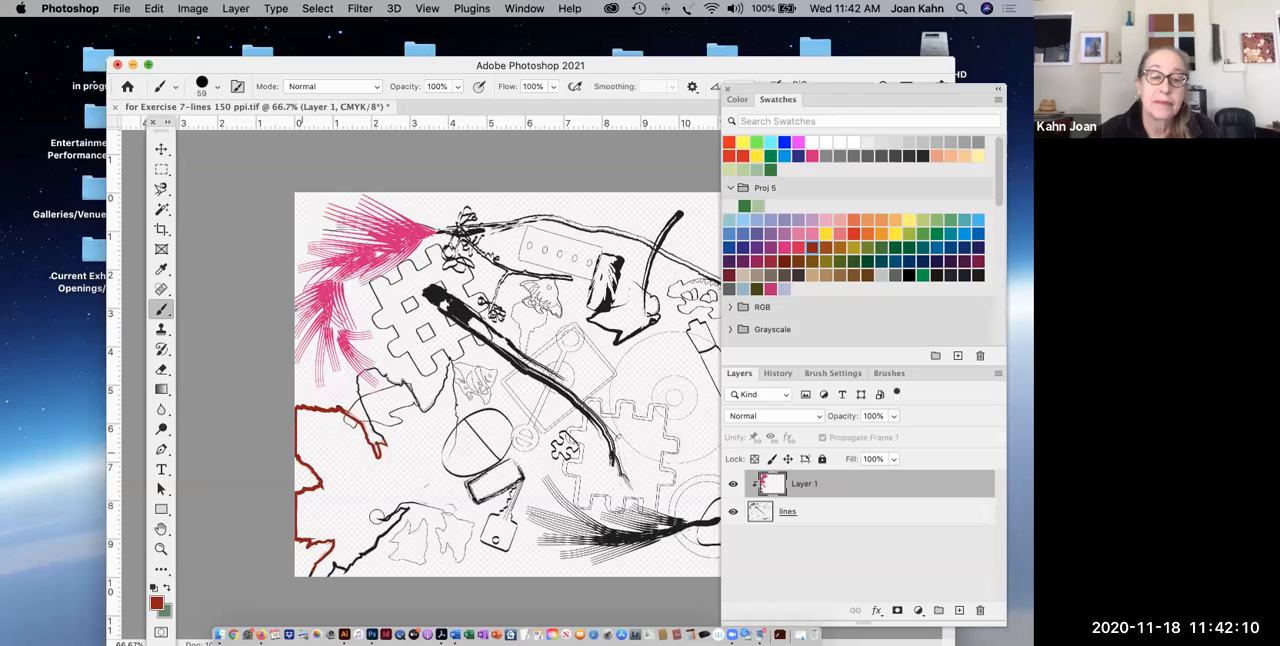
drag(405, 508, 330, 566)
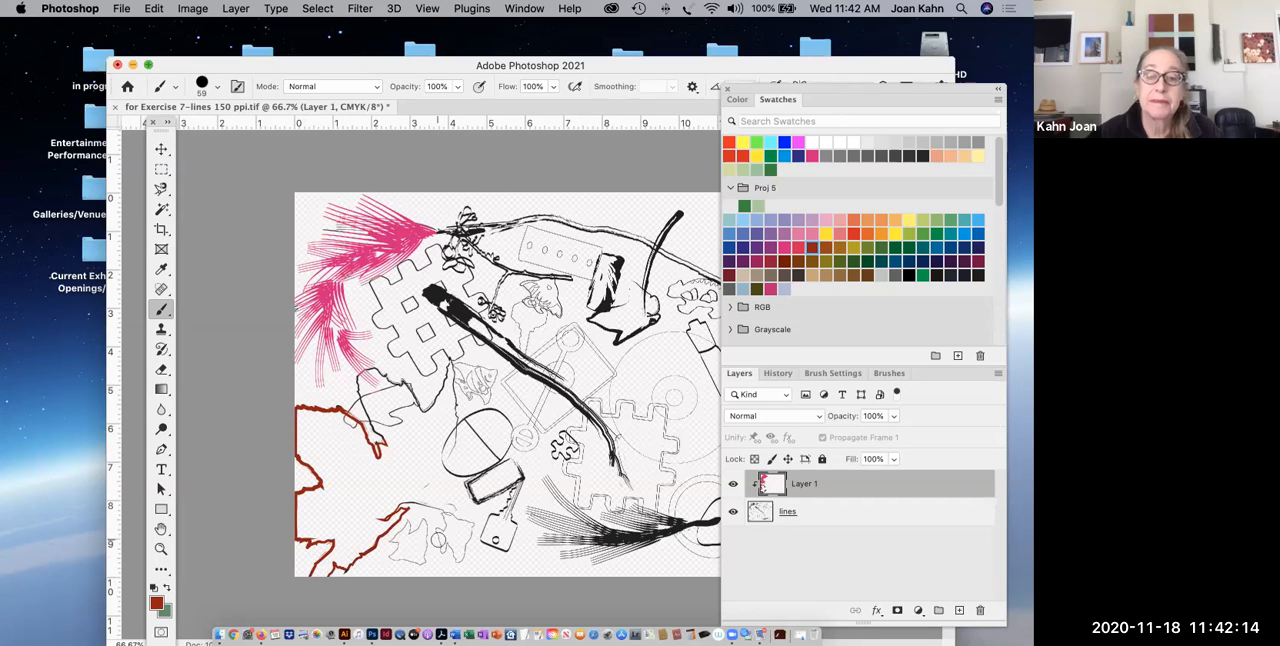
Paint the thick diagonal branch in the drawing's center brown, reducing the brush to 15 px for its thinner upper strands.
click(799, 261)
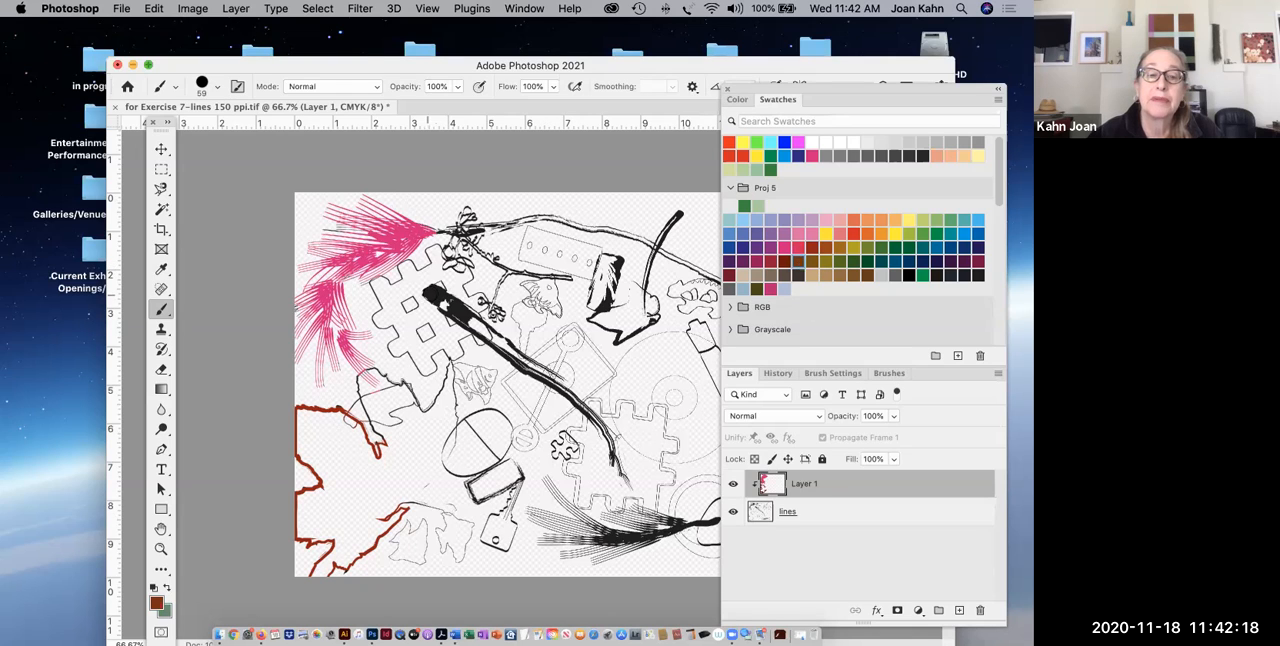
mouse_move(431, 295)
mouse_down()
mouse_move(576, 401)
mouse_move(608, 463)
mouse_up()
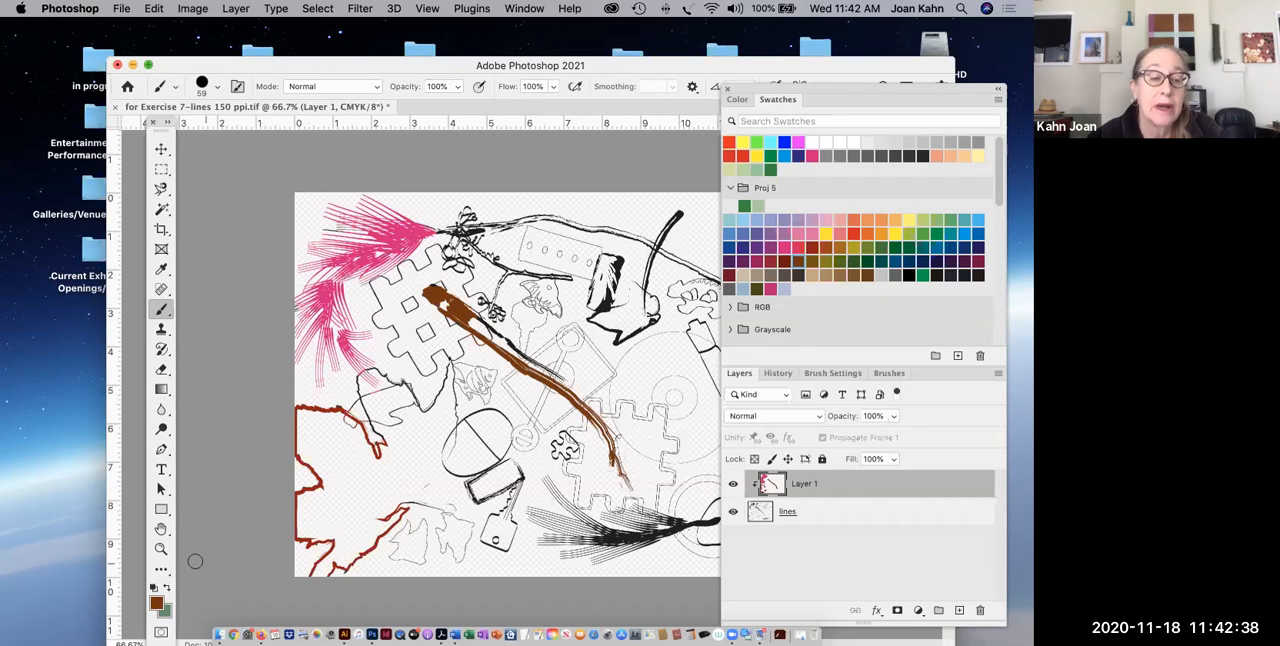
click(161, 547)
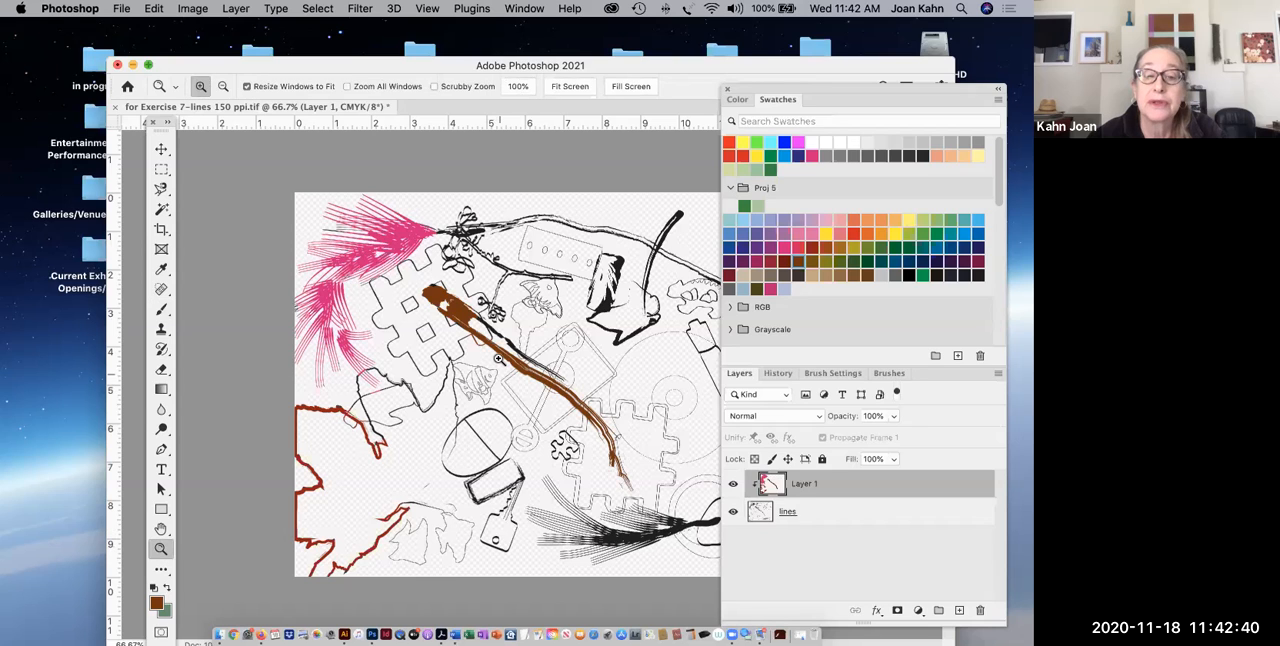
mouse_move(452, 305)
mouse_down()
mouse_move(484, 338)
mouse_move(623, 410)
mouse_up()
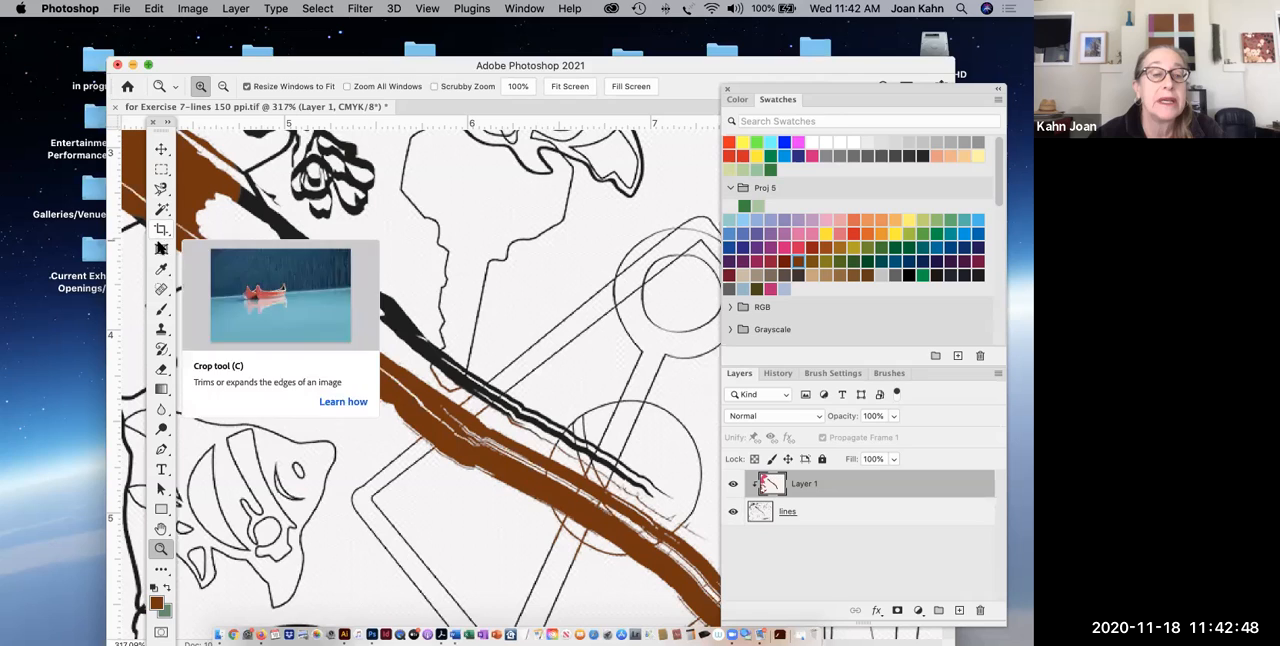
click(162, 309)
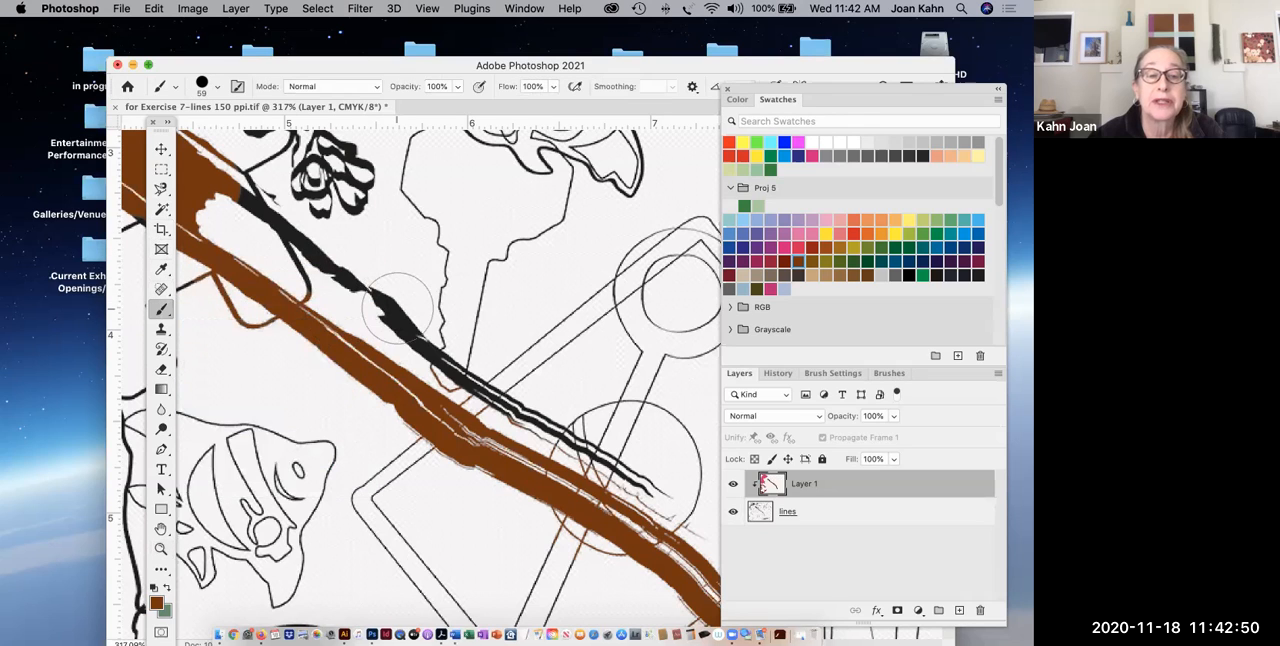
key(bracketleft)
key(bracketleft)
key(bracketleft)
key(bracketleft)
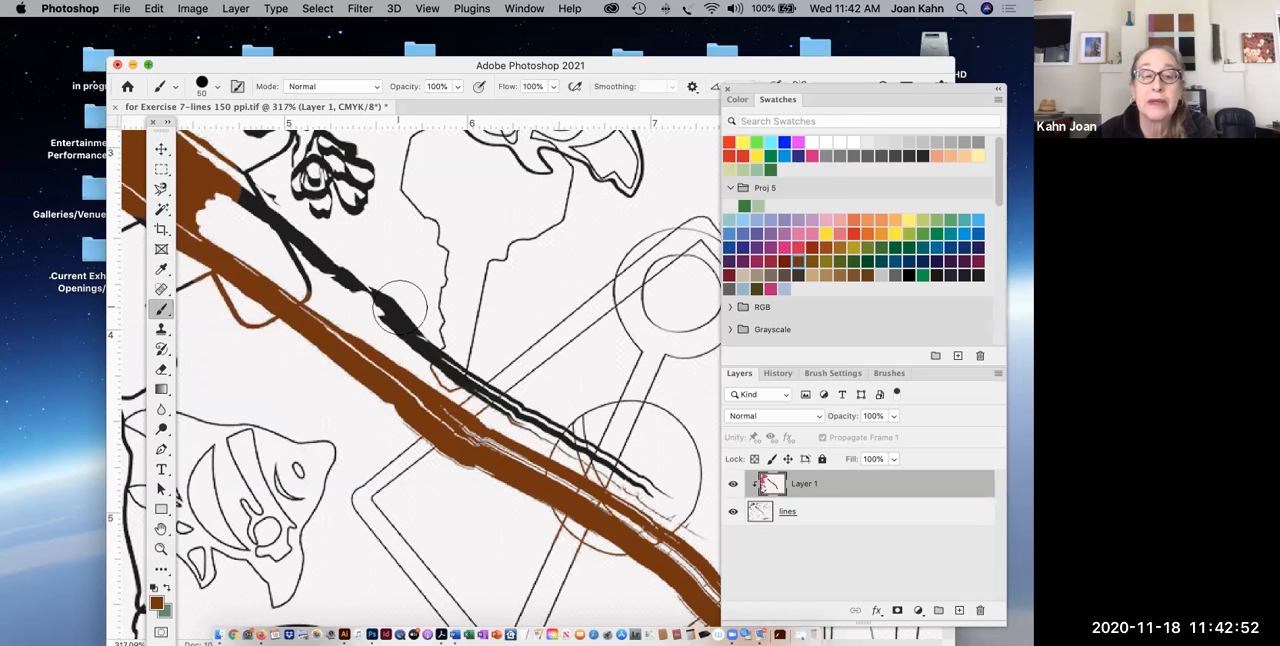
key(bracketleft)
key(bracketleft)
key(bracketleft)
key(bracketleft)
mouse_move(240, 195)
mouse_down()
mouse_move(377, 292)
mouse_move(334, 277)
mouse_move(393, 305)
mouse_move(370, 281)
mouse_move(403, 333)
mouse_move(390, 320)
mouse_move(432, 337)
mouse_move(418, 320)
mouse_move(404, 314)
mouse_move(452, 372)
mouse_move(679, 499)
mouse_move(627, 470)
mouse_up()
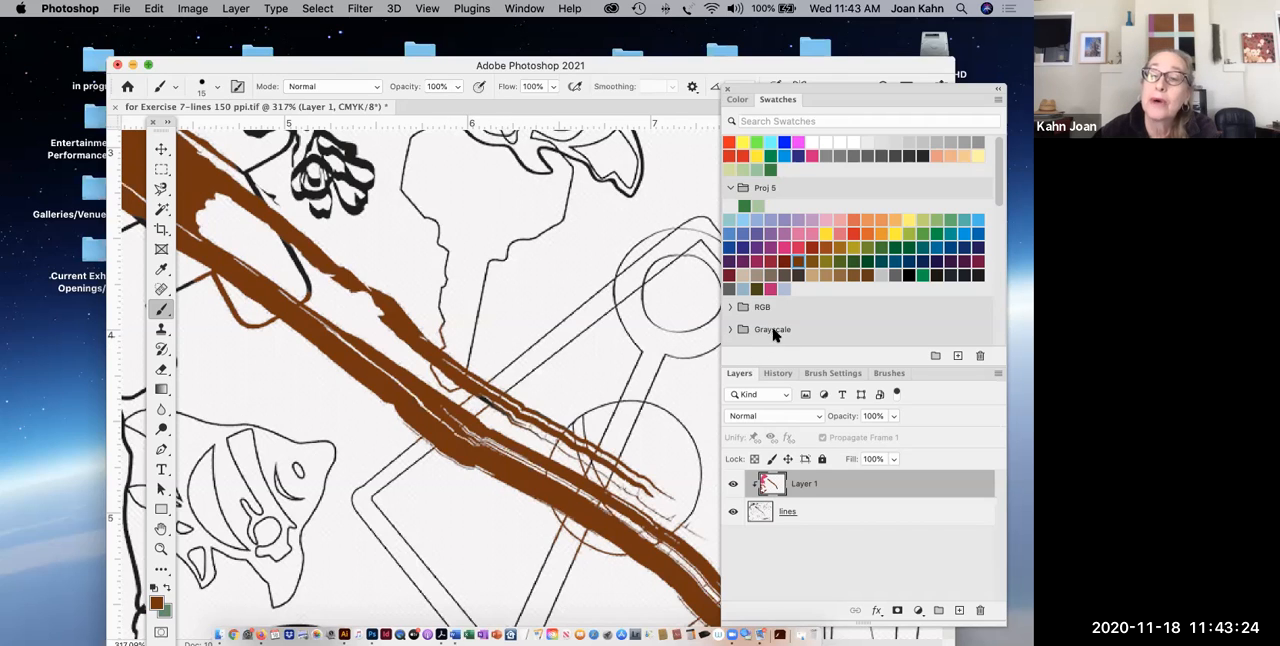
Paint the key-shaped outline above the brown branch pinkish red.
click(798, 247)
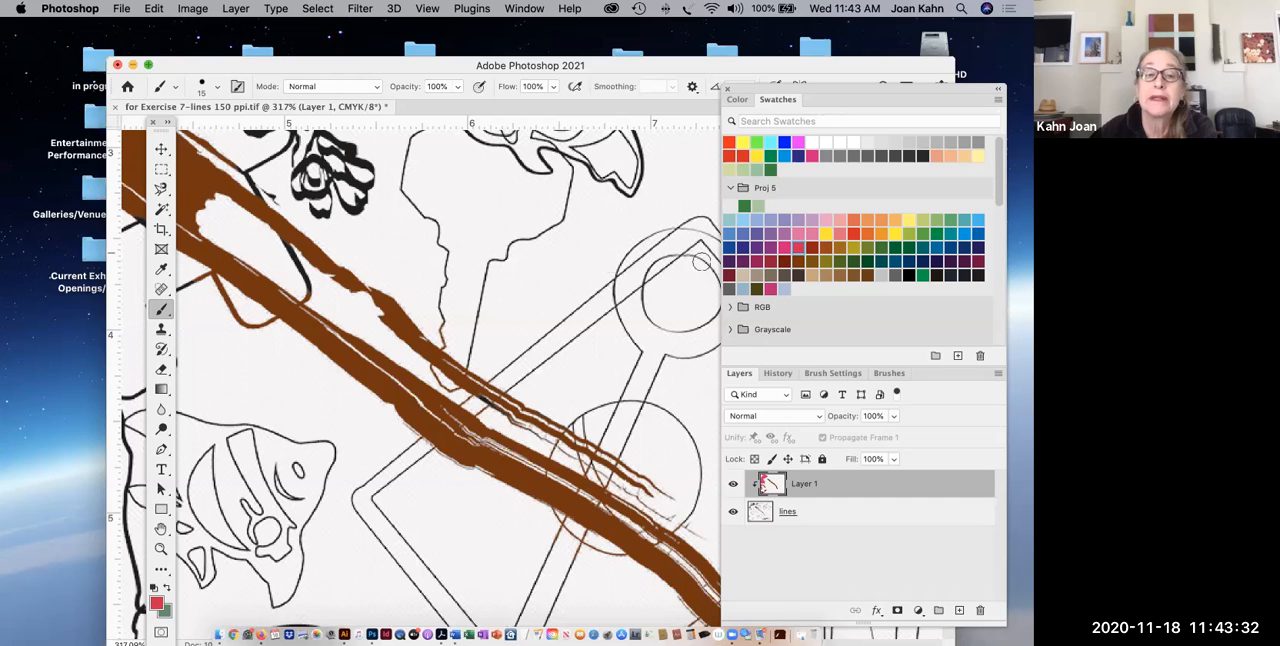
mouse_move(510, 243)
mouse_down()
mouse_move(487, 263)
mouse_move(469, 364)
mouse_move(445, 321)
mouse_move(451, 242)
mouse_move(400, 175)
mouse_move(413, 140)
mouse_up()
mouse_move(511, 241)
mouse_down()
mouse_move(549, 240)
mouse_move(567, 182)
mouse_up()
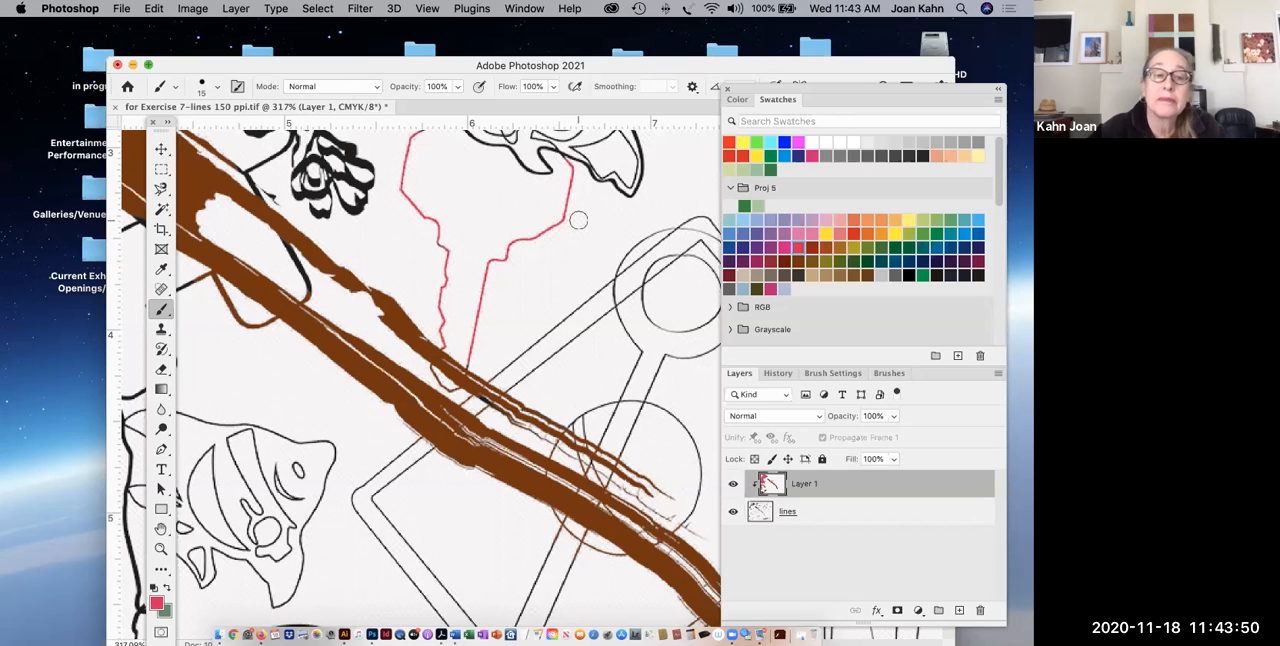
Paint the grid-like puzzle shape beside the brown branch's upper end orange with a 35 px brush.
scroll(578, 220, up, 3)
key(super+0)
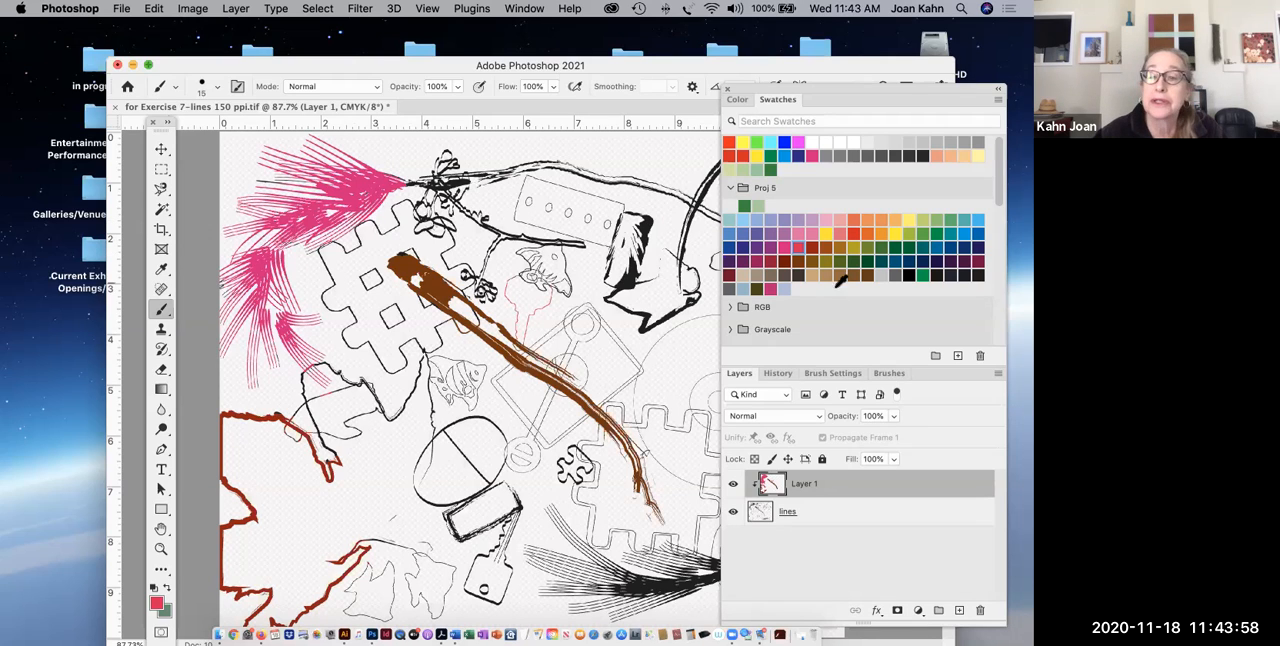
click(866, 233)
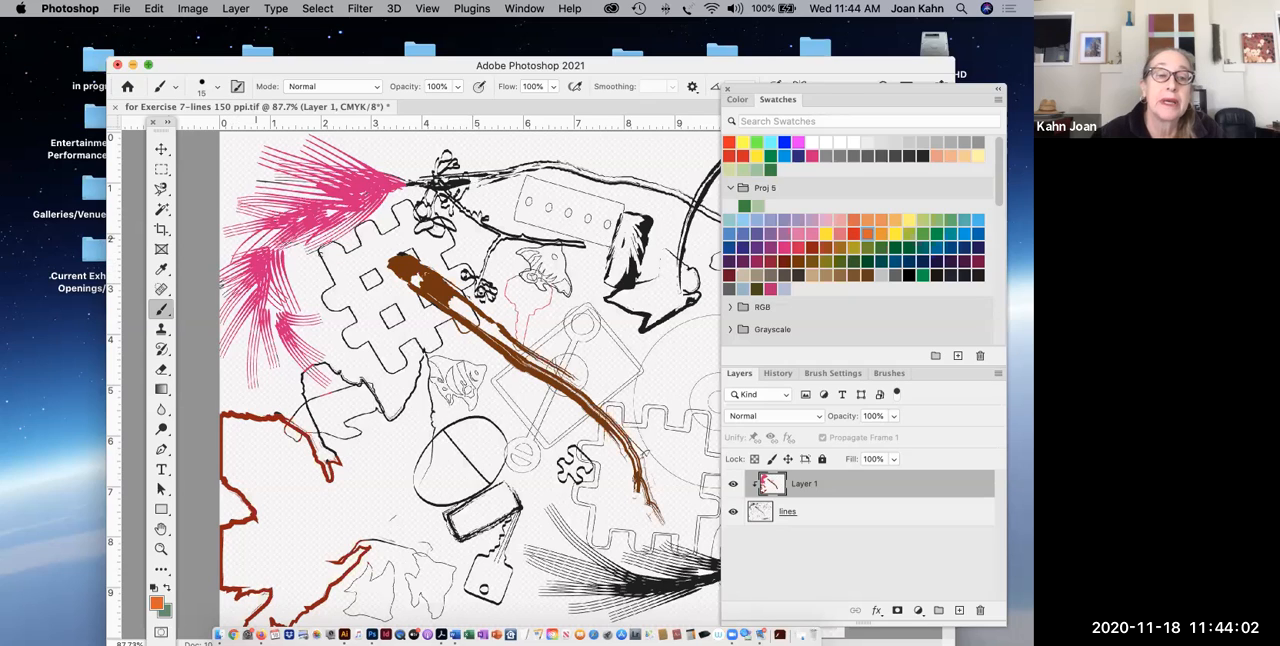
key(bracketright)
key(bracketright)
key(bracketright)
mouse_move(319, 254)
mouse_down()
mouse_move(327, 302)
mouse_move(356, 309)
mouse_move(349, 345)
mouse_move(406, 368)
mouse_move(403, 341)
mouse_move(440, 332)
mouse_up()
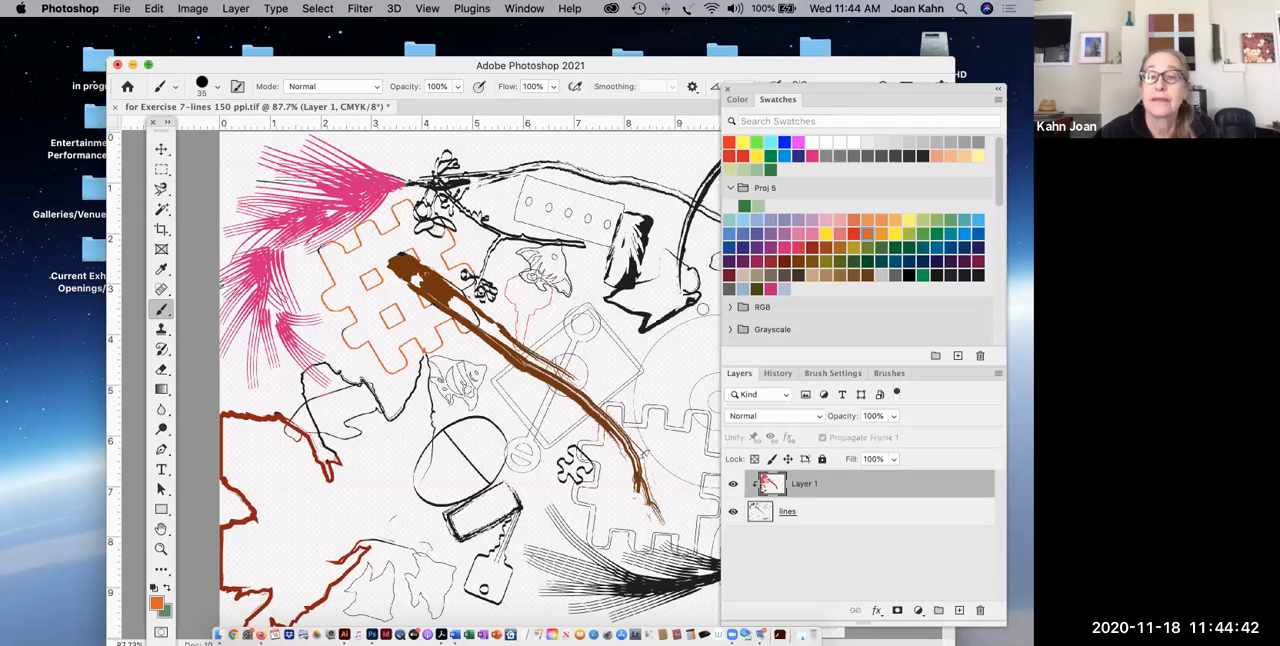
Paint the thin looping outline between the orange puzzle shape and the dark red outline bright red.
click(855, 235)
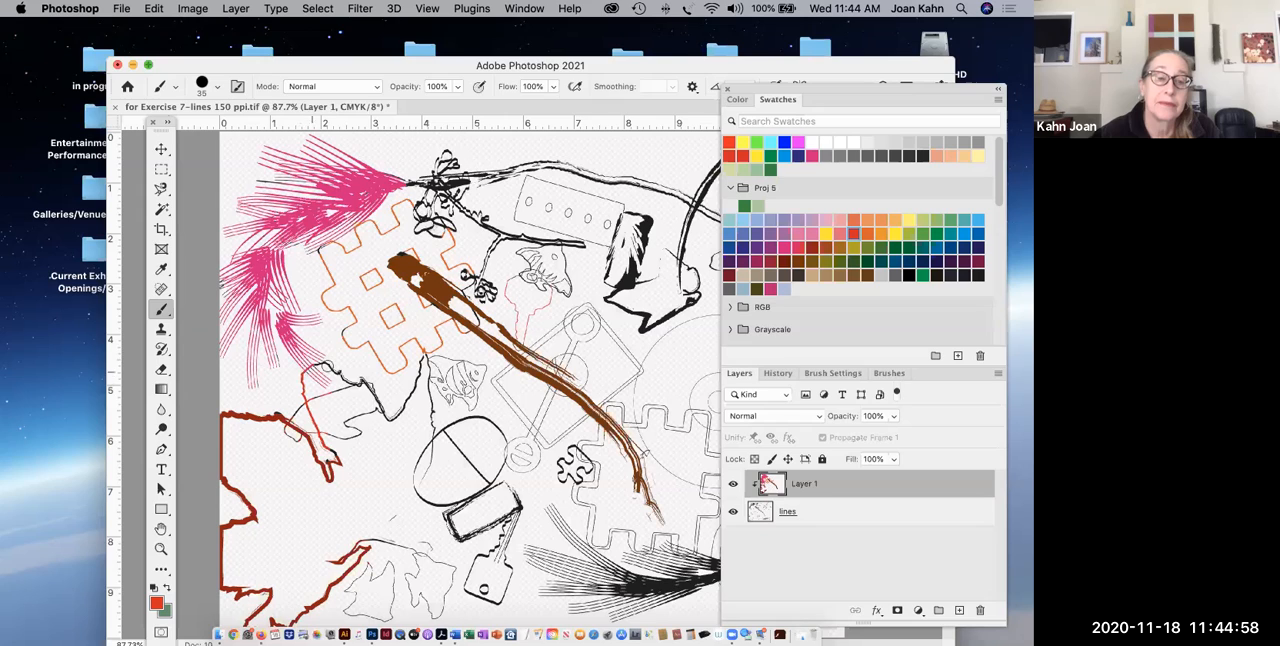
mouse_move(331, 371)
mouse_down()
mouse_move(384, 414)
mouse_move(408, 403)
mouse_up()
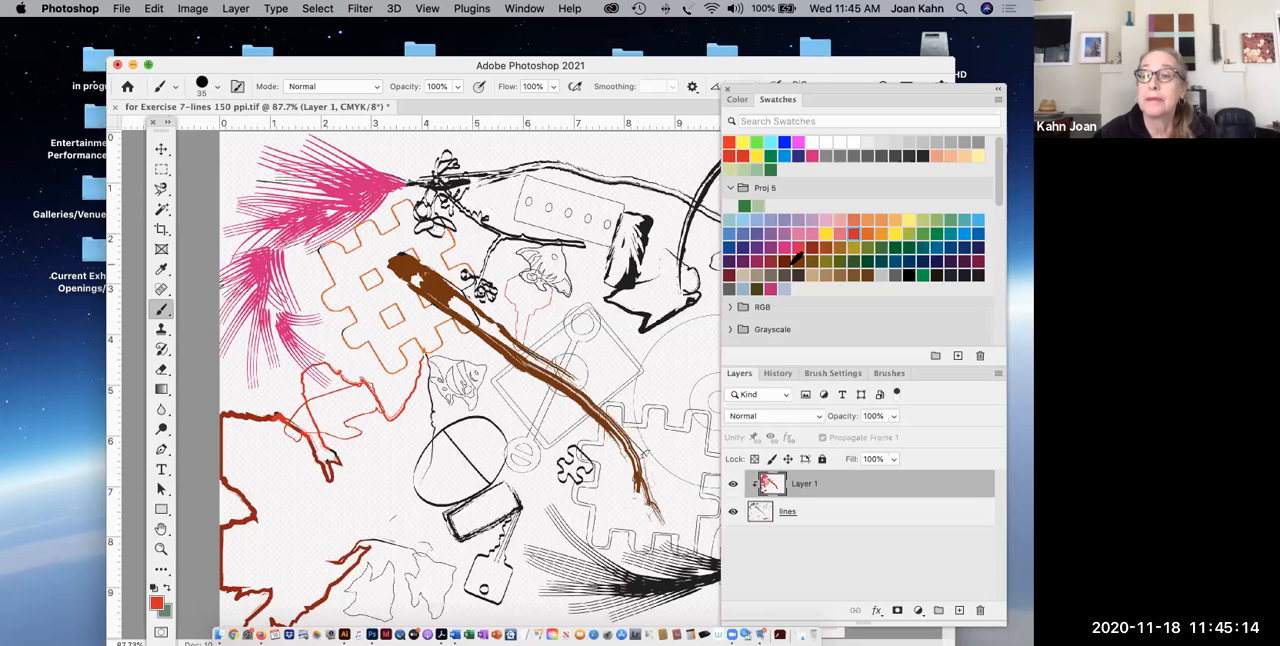
Paint the leafy branch along the drawing's upper edge yellow with an 80 px brush.
click(825, 235)
key(bracketright)
key(bracketright)
key(bracketright)
key(bracketright)
key(bracketright)
mouse_move(427, 184)
mouse_down()
mouse_move(469, 176)
mouse_move(444, 153)
mouse_move(448, 182)
mouse_move(421, 212)
mouse_move(434, 224)
mouse_move(416, 228)
mouse_move(446, 203)
mouse_move(504, 233)
mouse_move(490, 243)
mouse_move(521, 237)
mouse_move(471, 274)
mouse_move(477, 180)
mouse_move(497, 166)
mouse_move(534, 157)
mouse_move(650, 187)
mouse_up()
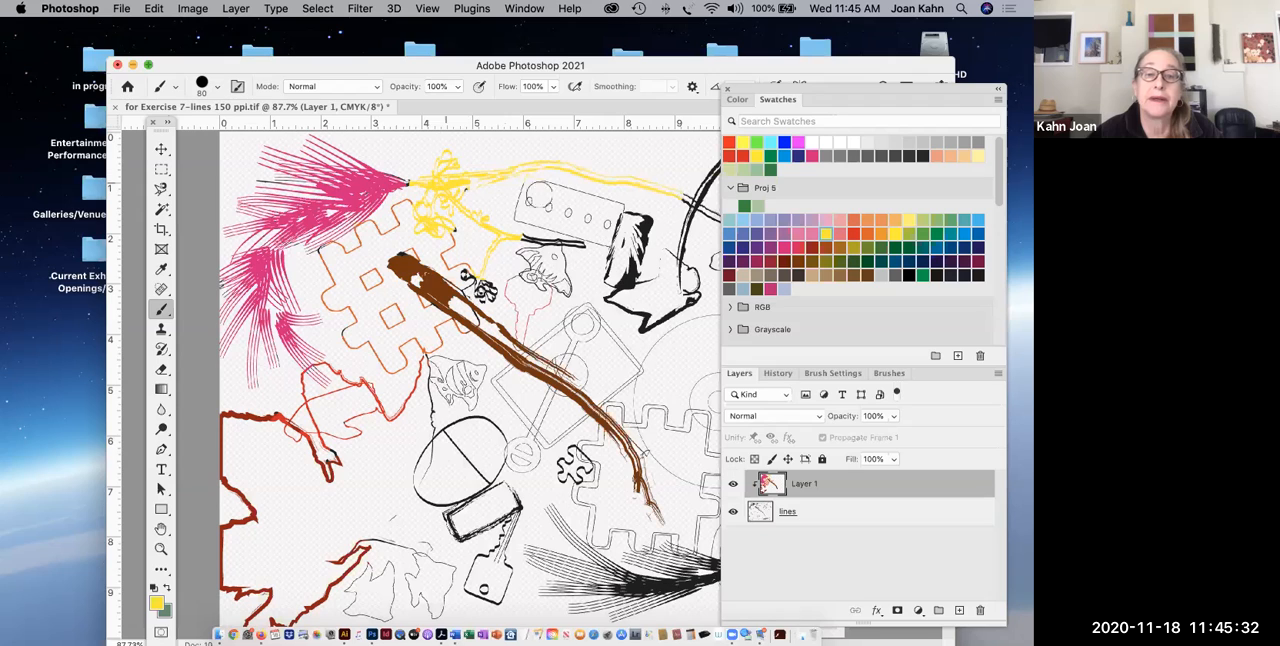
Repaint the yellow leafy branch light green, including its lower twig and the small leaf cluster beside the brown branch.
click(936, 220)
mouse_move(420, 186)
mouse_down()
mouse_move(450, 155)
mouse_move(432, 222)
mouse_move(415, 205)
mouse_move(425, 230)
mouse_move(465, 205)
mouse_move(493, 237)
mouse_move(480, 265)
mouse_move(505, 237)
mouse_up()
mouse_move(475, 187)
mouse_down()
mouse_move(567, 161)
mouse_move(676, 196)
mouse_up()
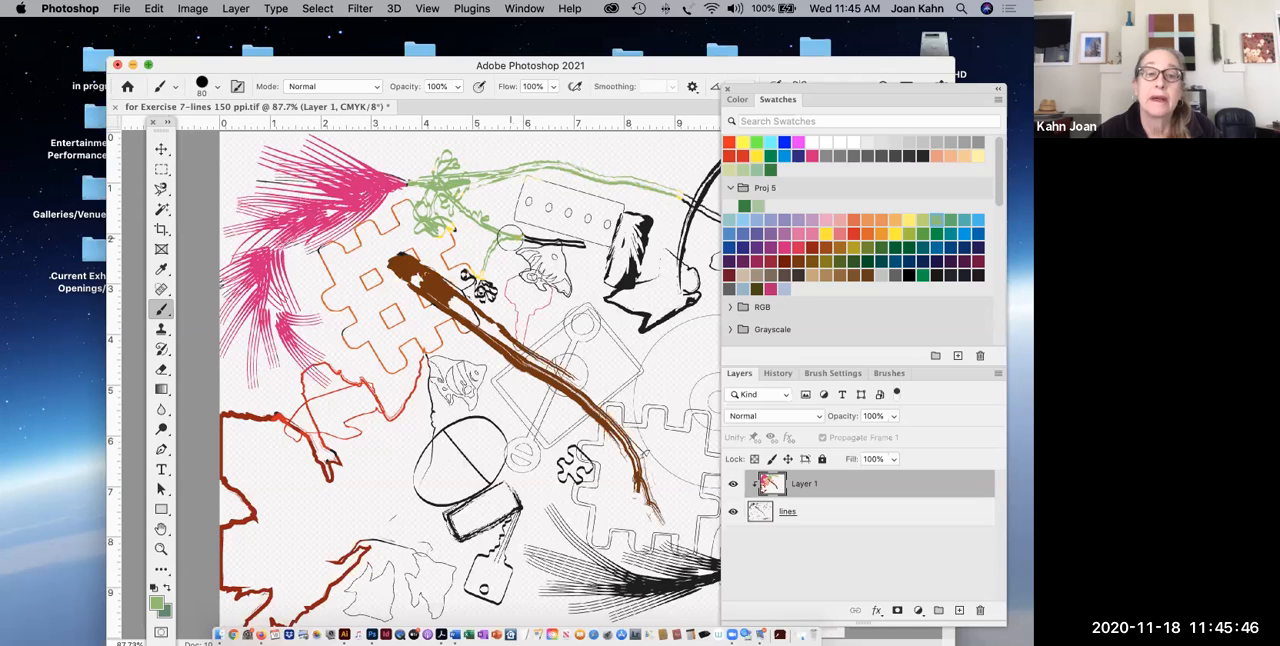
mouse_move(470, 236)
mouse_down()
mouse_move(450, 230)
mouse_move(478, 265)
mouse_up()
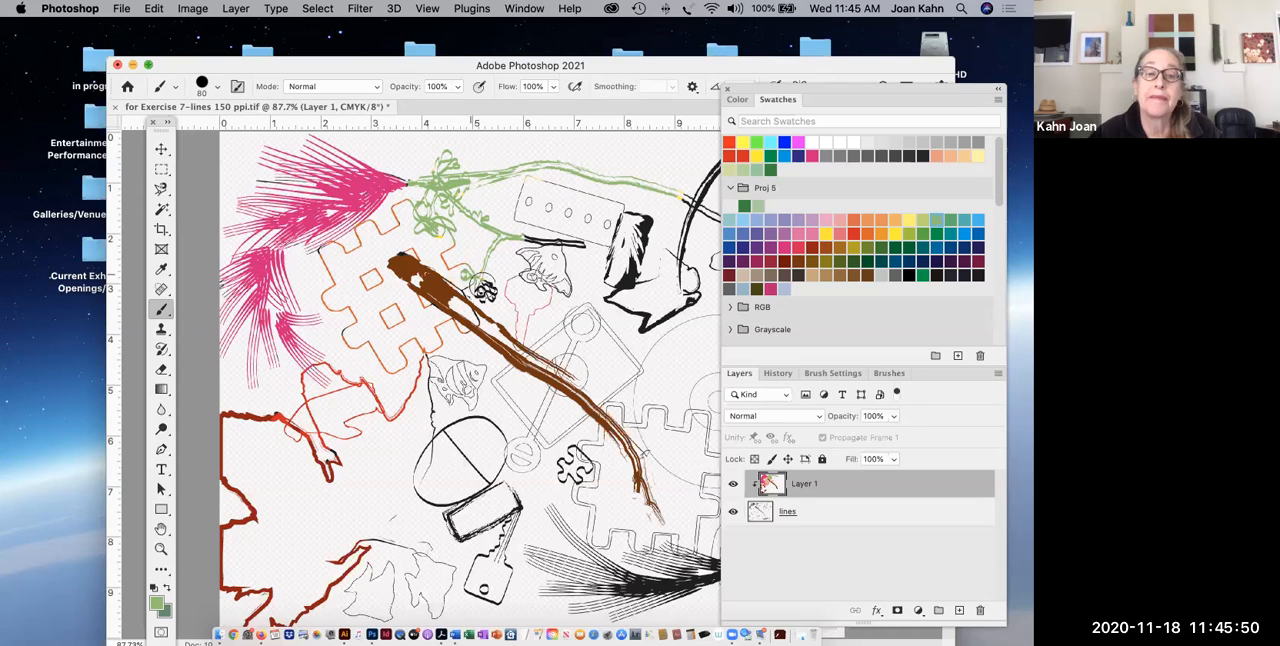
mouse_move(484, 290)
mouse_down()
mouse_move(500, 286)
mouse_move(490, 290)
mouse_up()
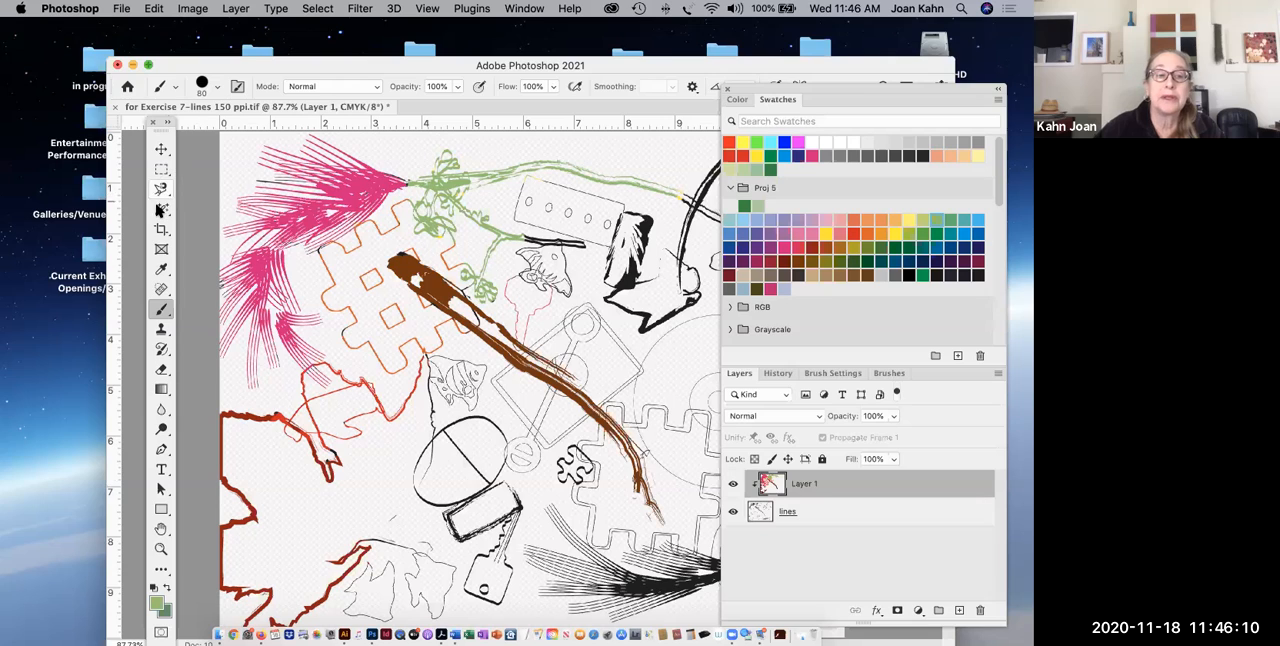
Add a new layer above Layer 1 and set the Magic Wand tolerance to 30.
click(161, 211)
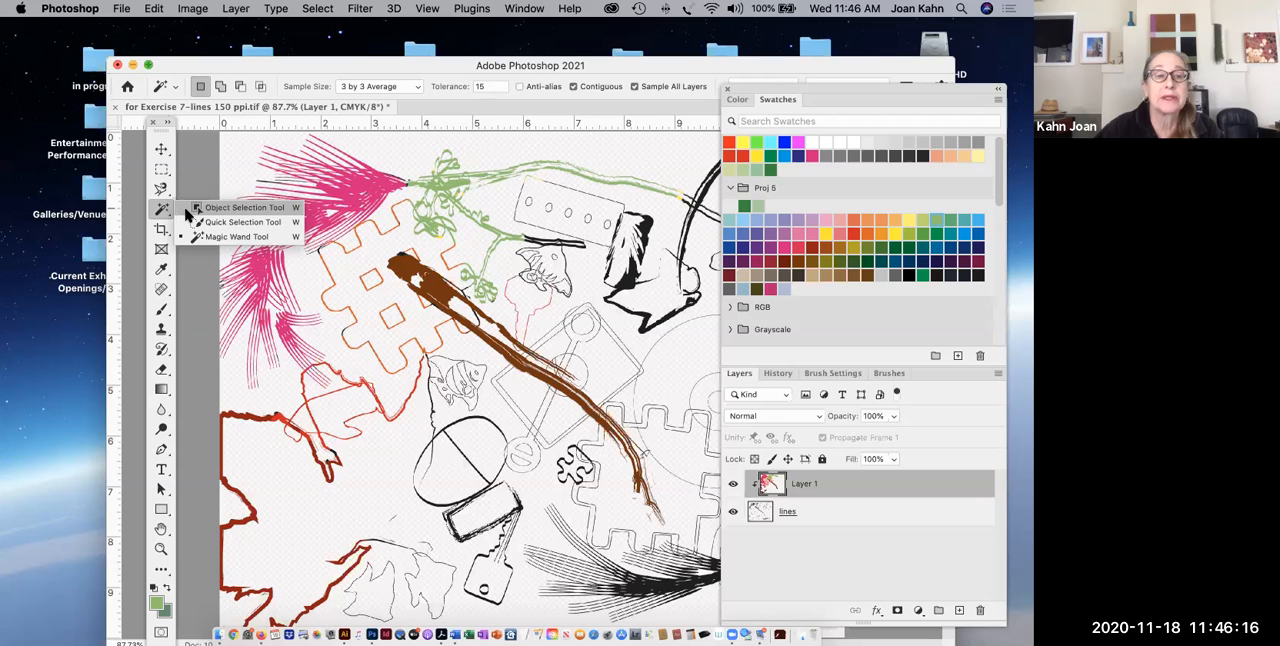
click(194, 238)
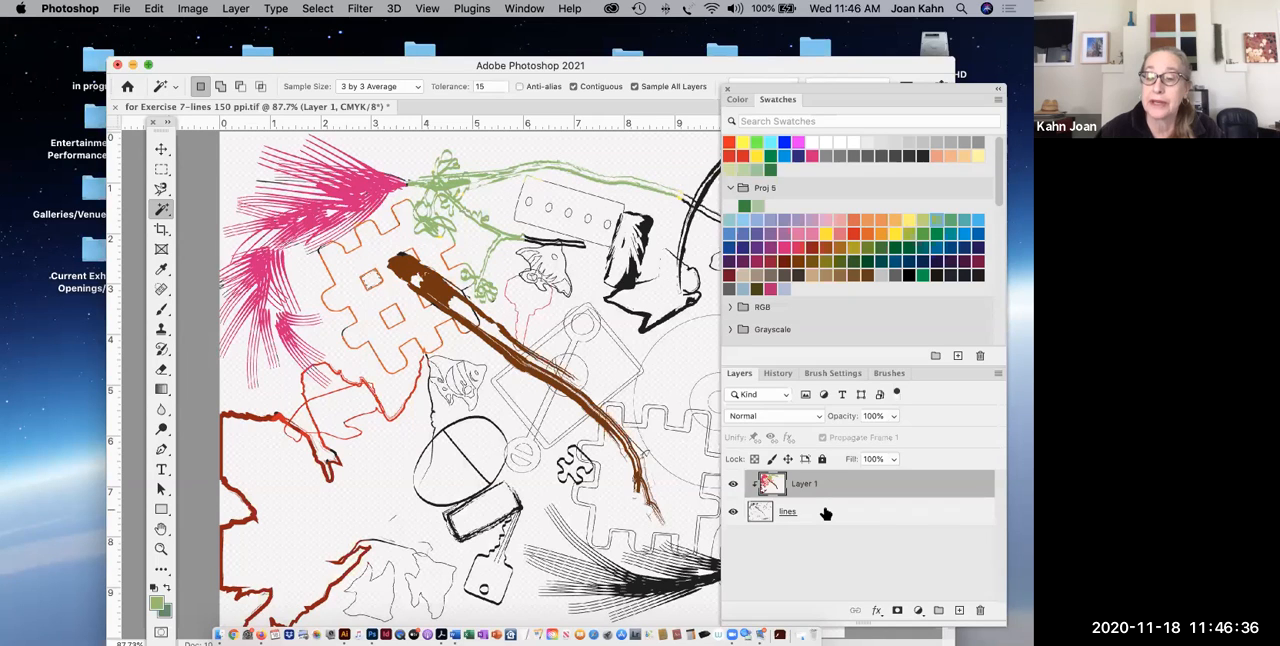
click(960, 611)
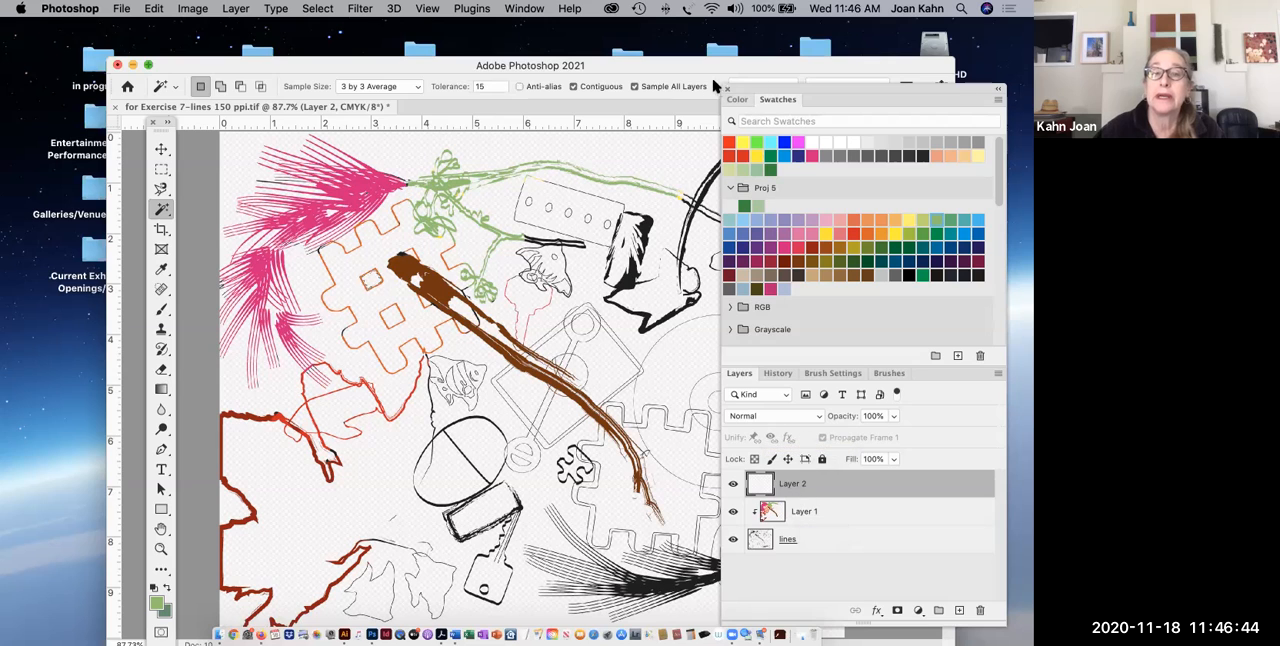
drag(689, 80, 688, 93)
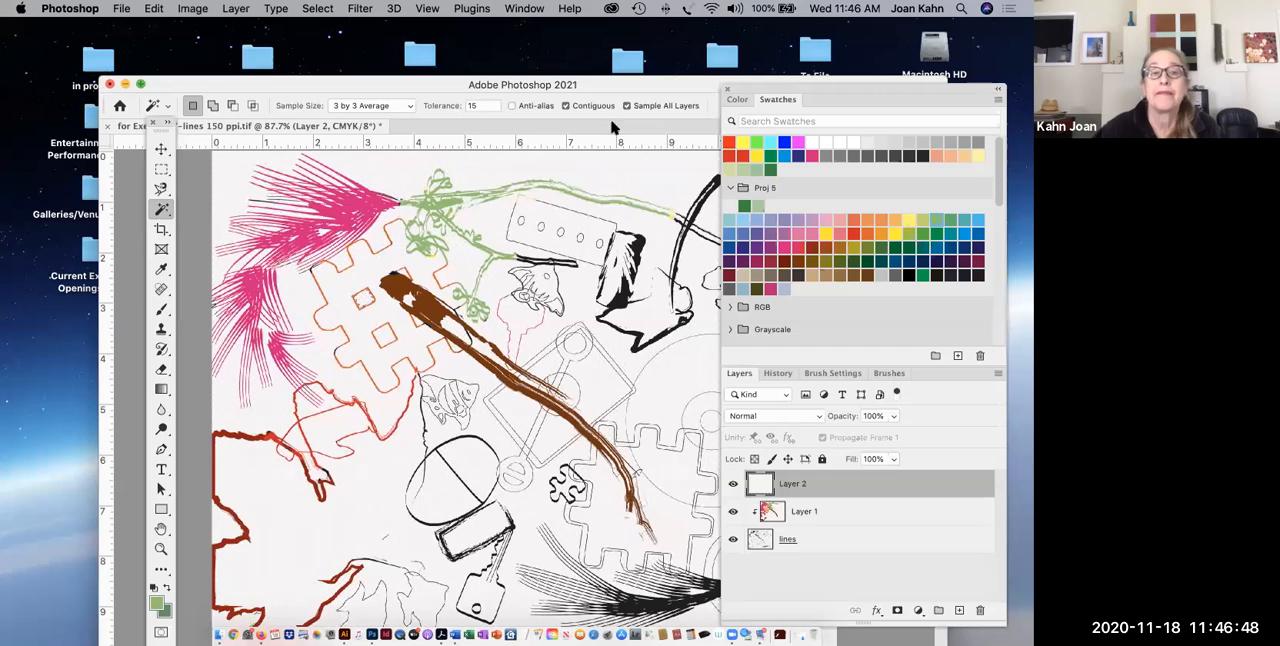
click(459, 104)
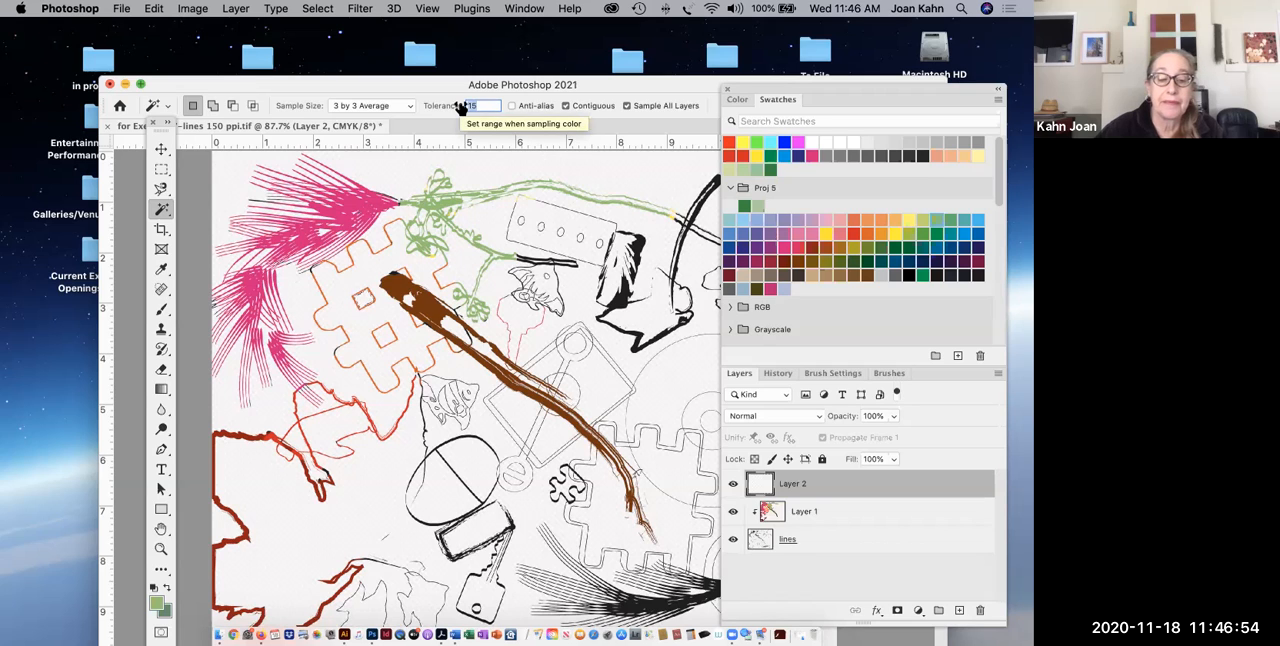
text(30)
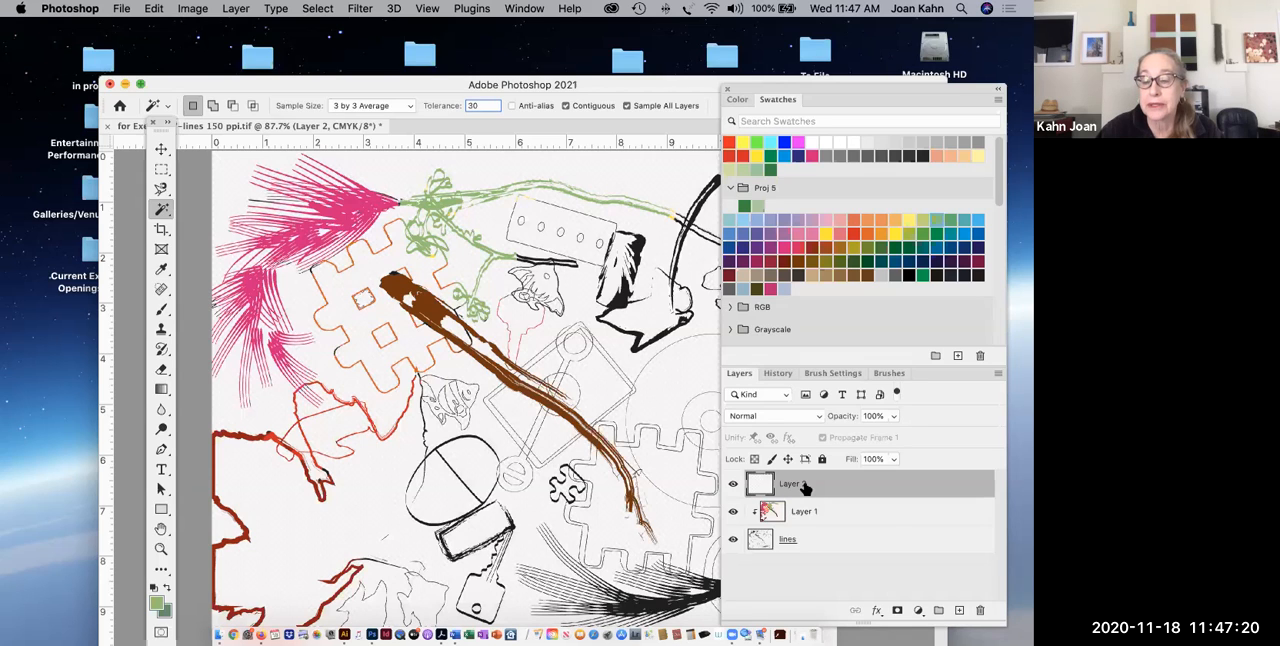
Lock the lines layer and Layer 1 completely, and make Layer 2 the active layer.
click(849, 544)
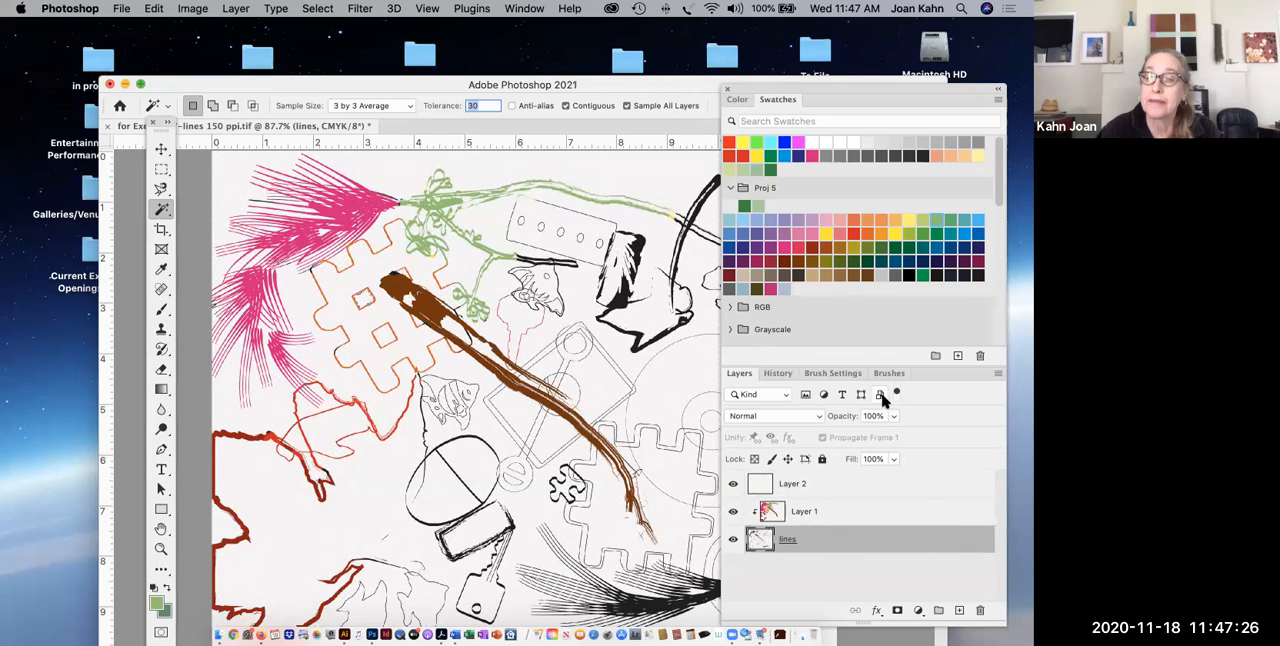
click(822, 459)
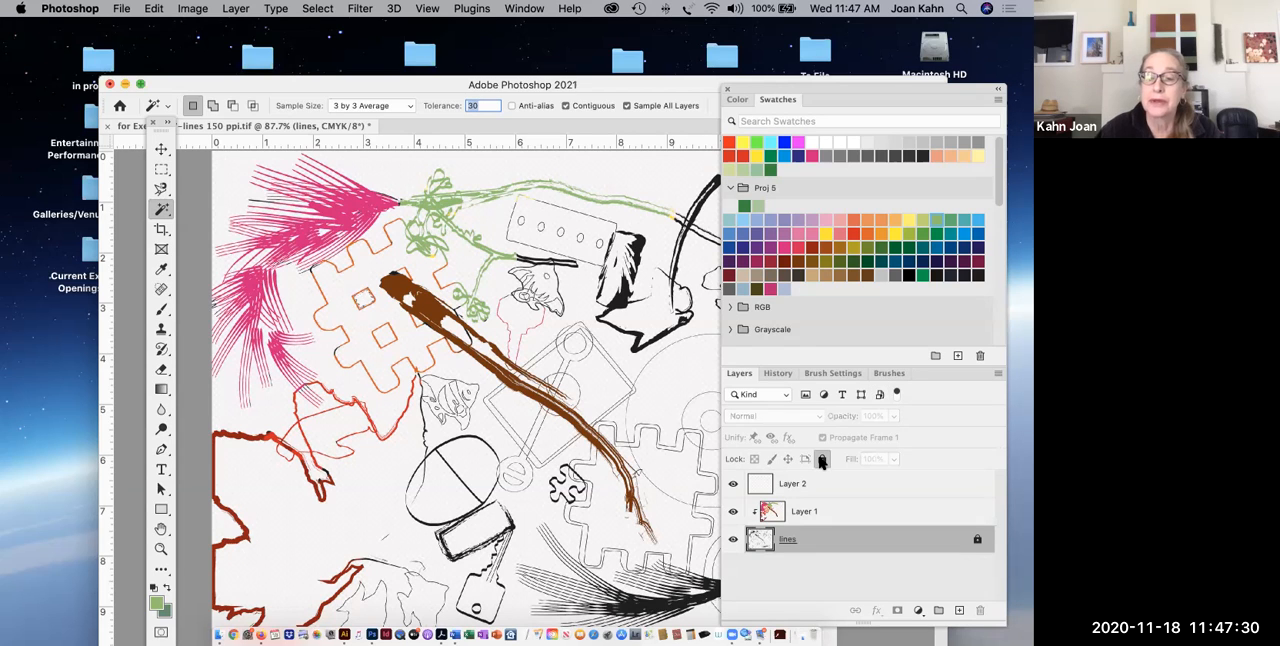
click(864, 518)
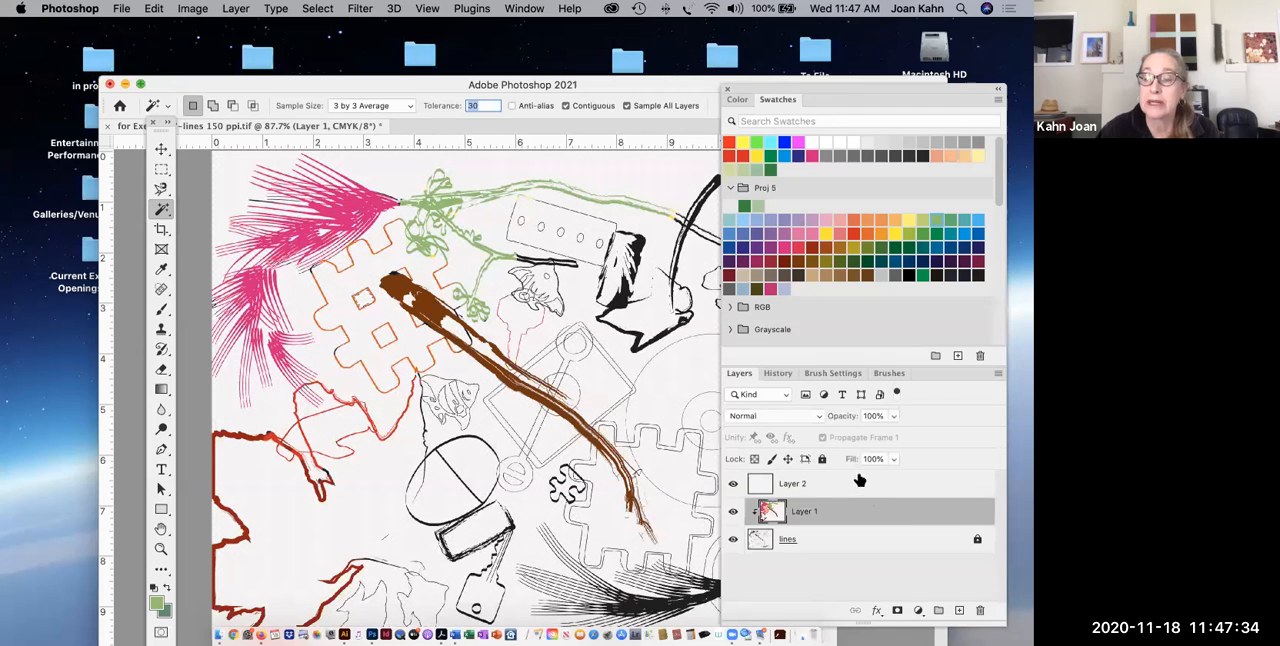
click(822, 459)
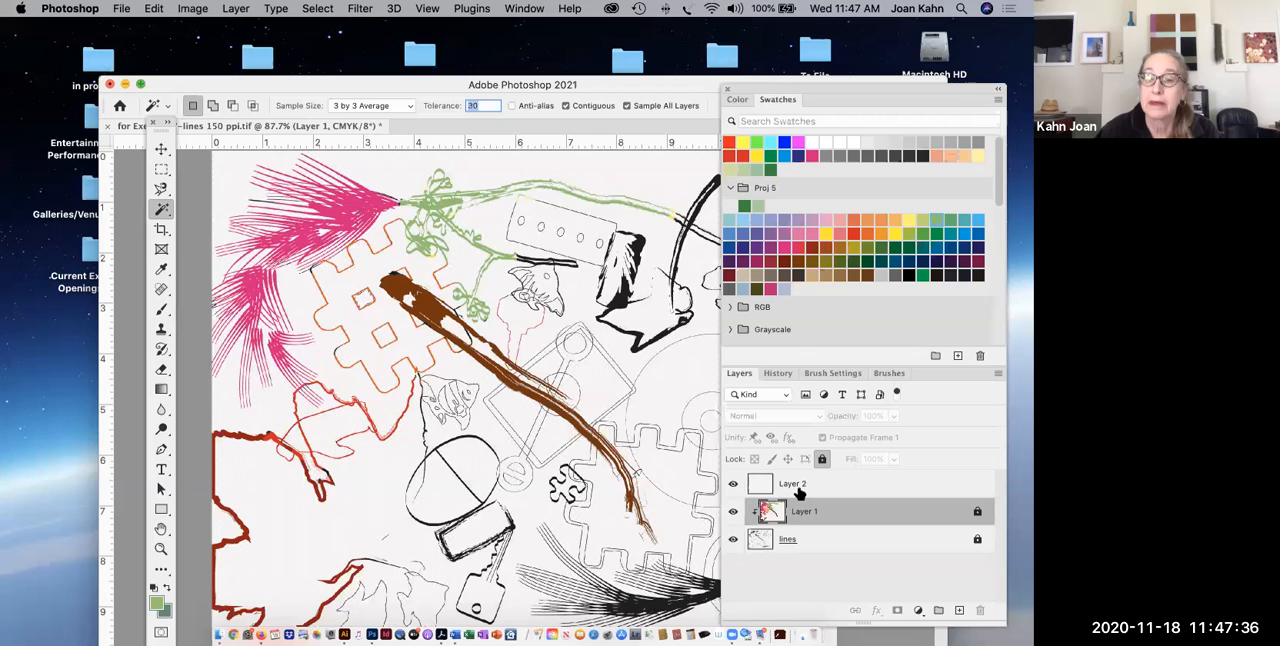
click(797, 488)
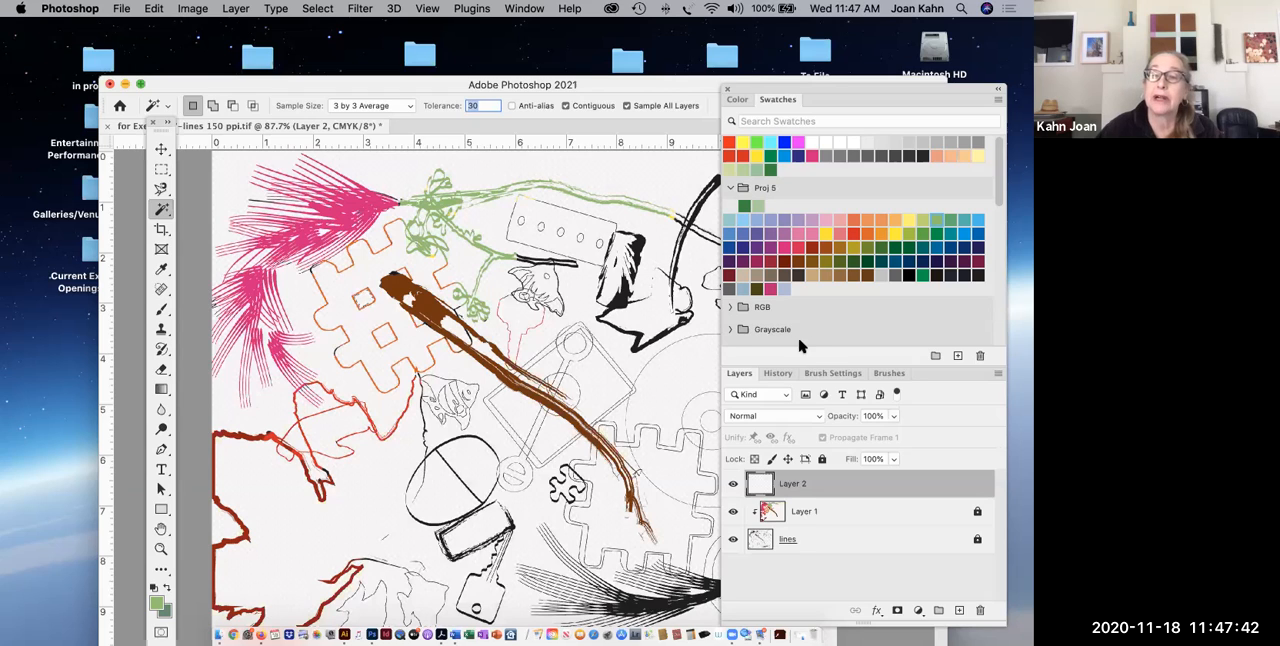
Fill the upper small square inside the orange puzzle shape with Pure Cyan using the Paint Bucket.
click(971, 230)
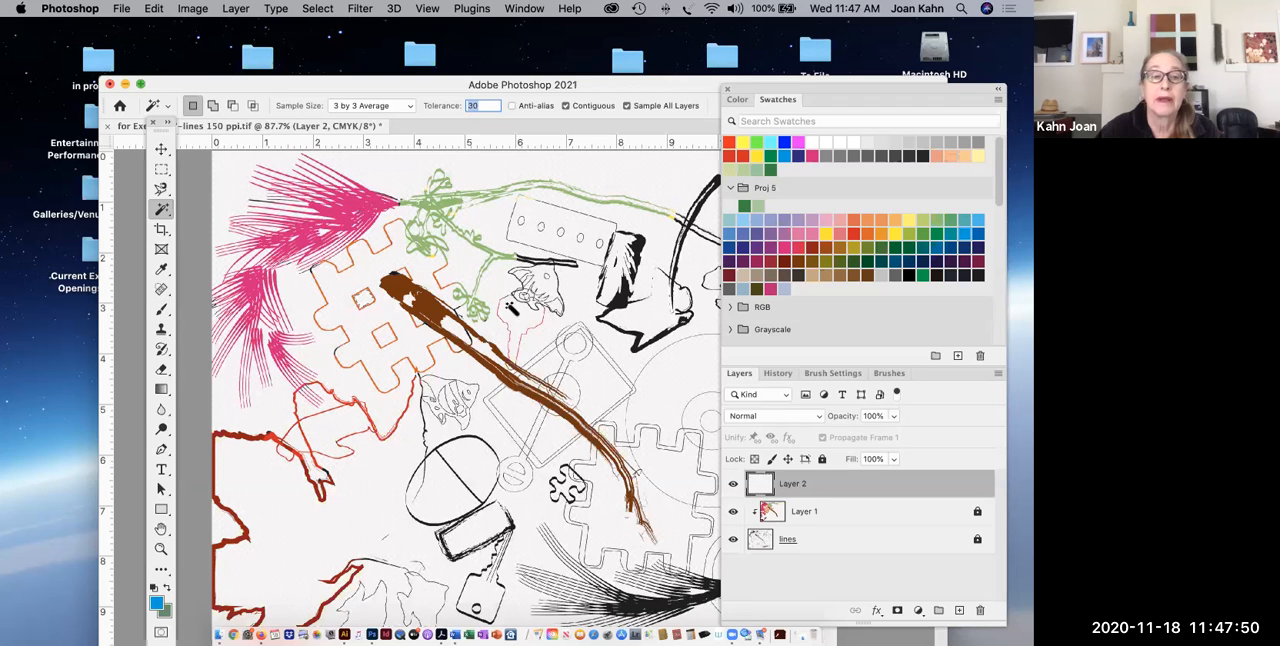
click(165, 393)
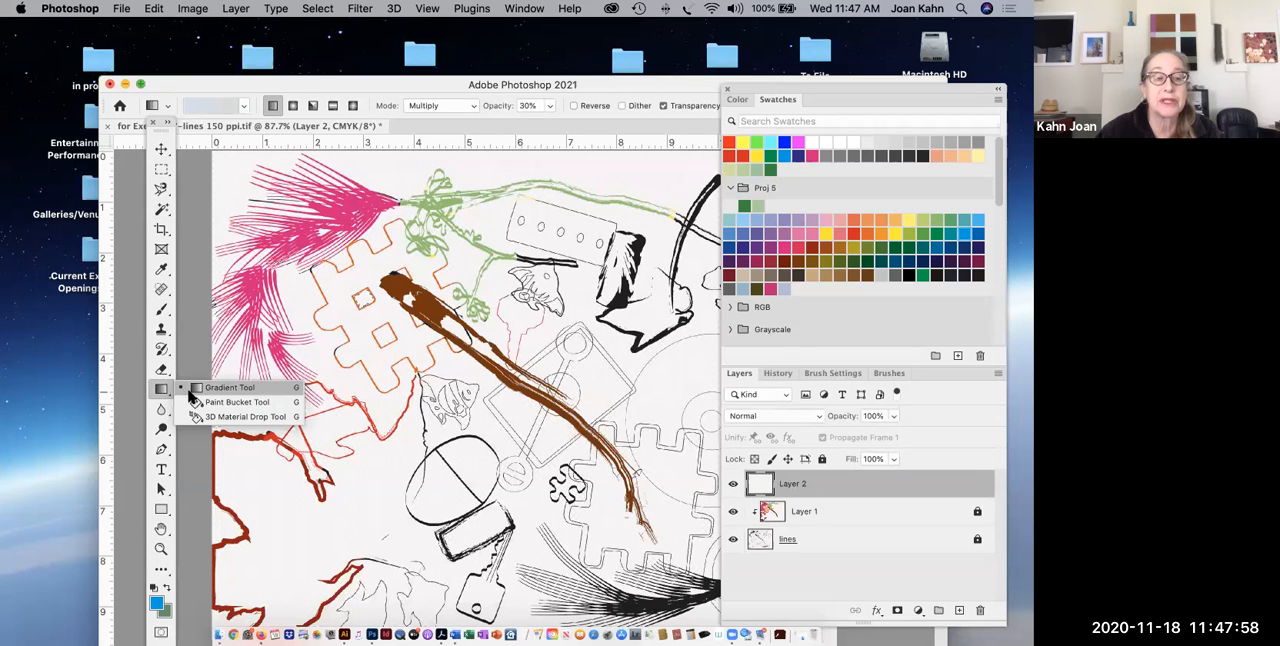
click(236, 402)
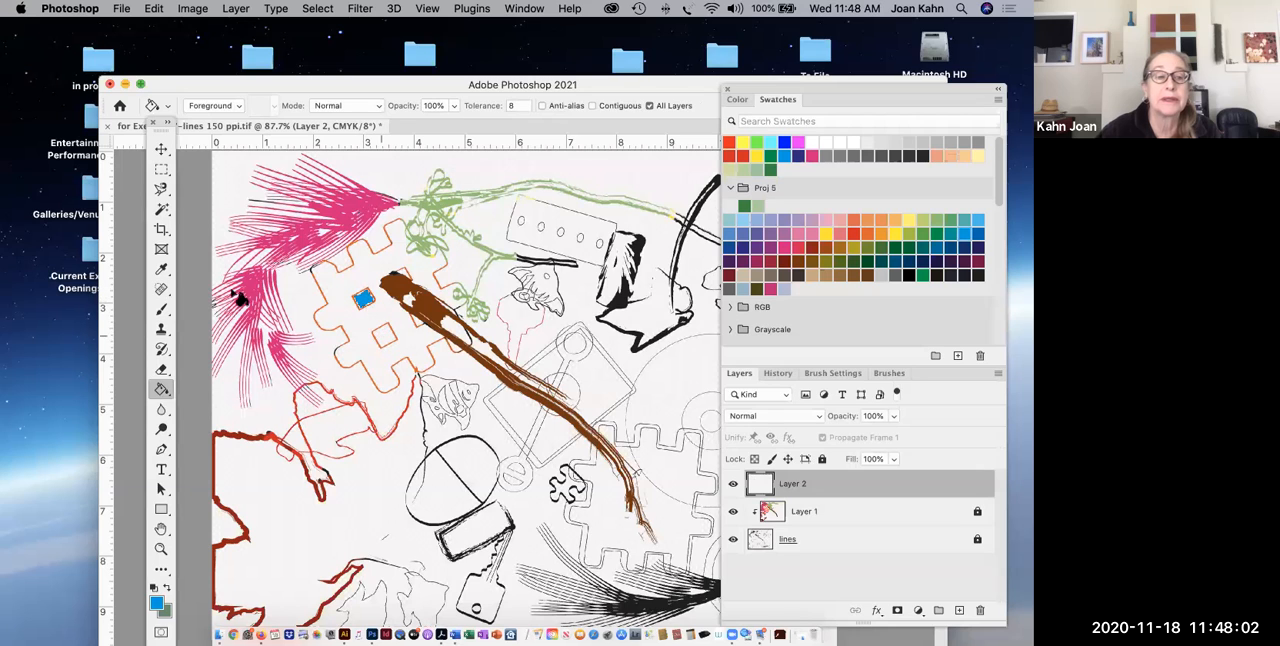
Select the lower small square inside the orange puzzle shape with the Magic Wand and fill it with the same blue.
click(164, 210)
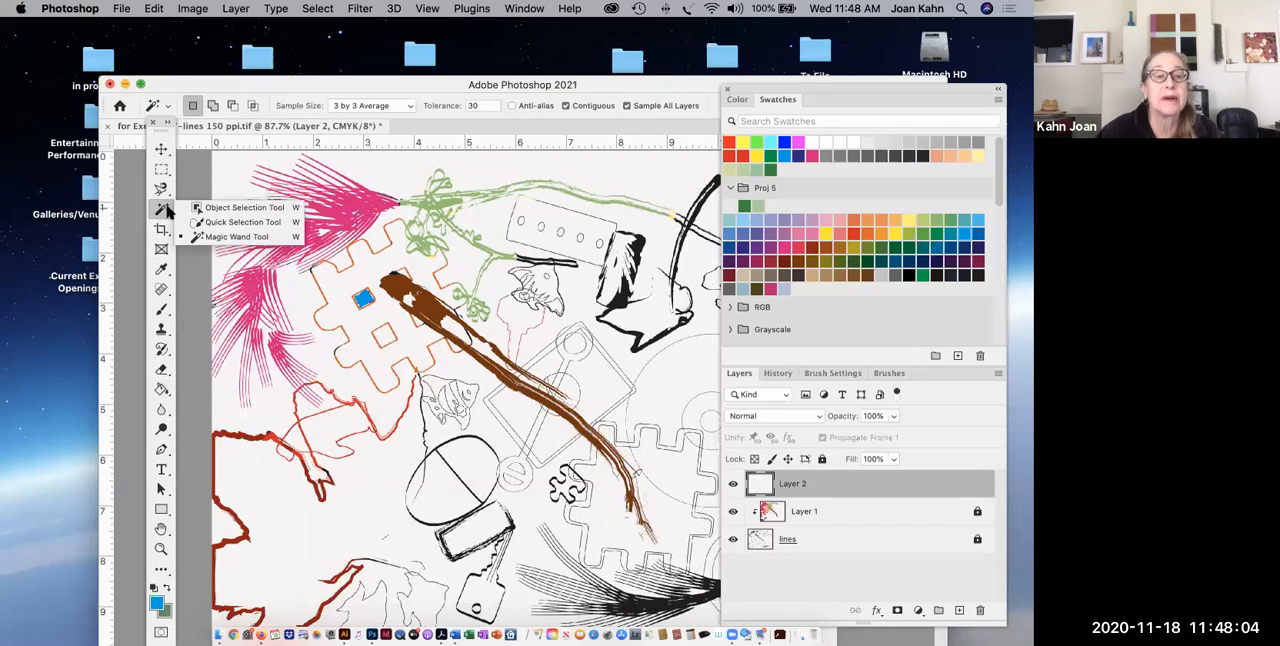
click(205, 241)
click(383, 339)
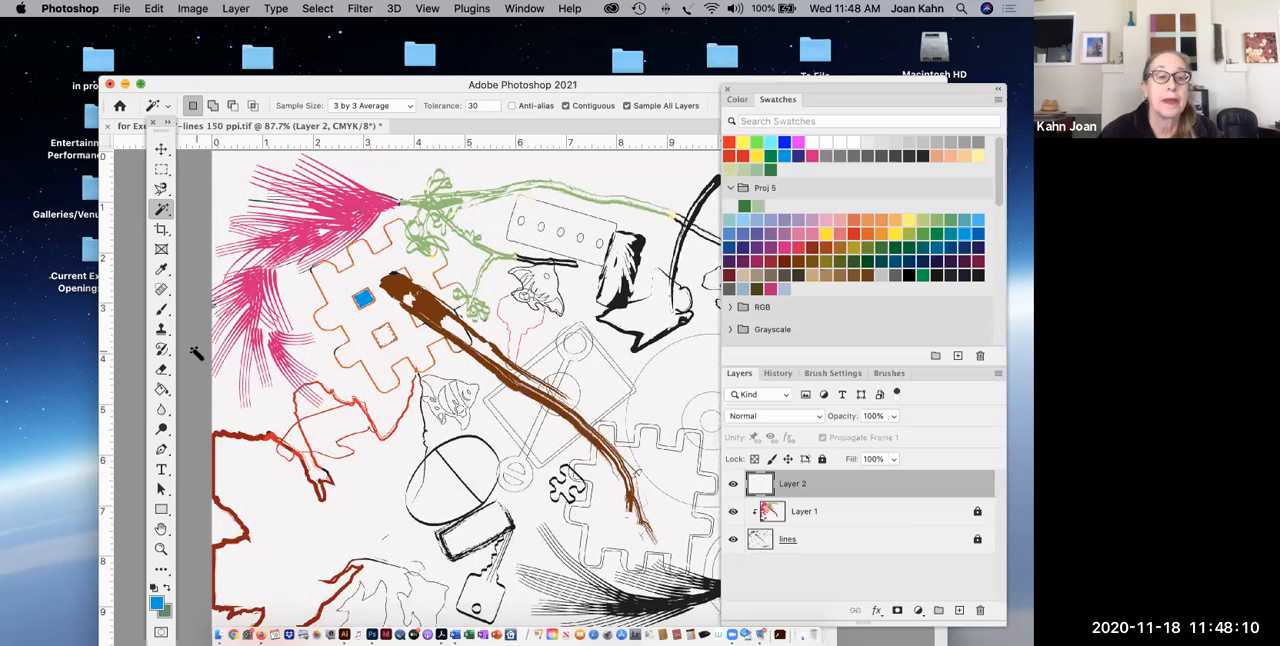
click(162, 390)
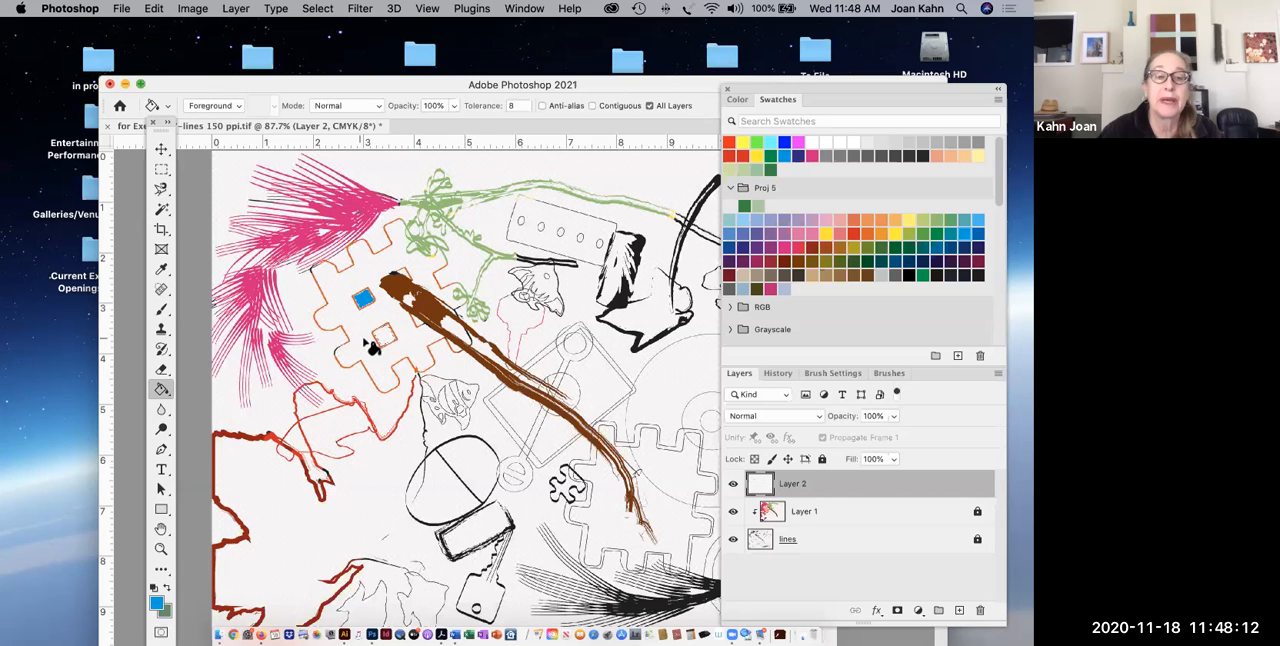
click(380, 338)
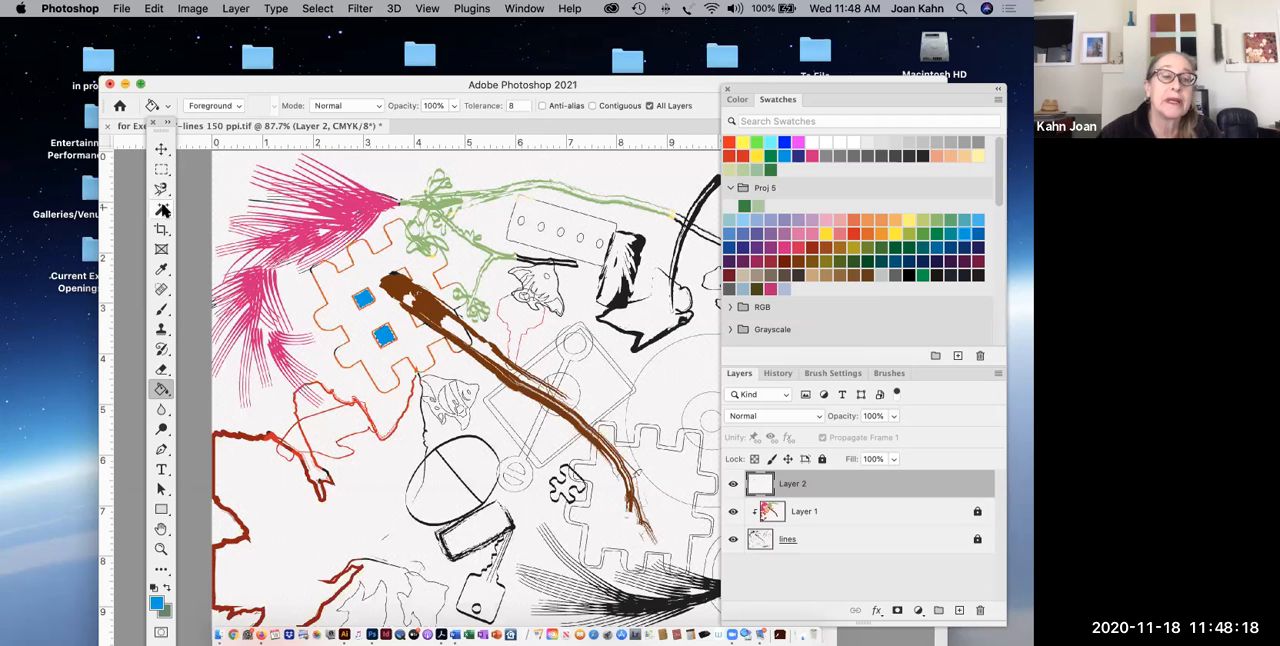
Try to fill the partial puzzle squares on both sides of the brown branch with the same blue.
click(162, 209)
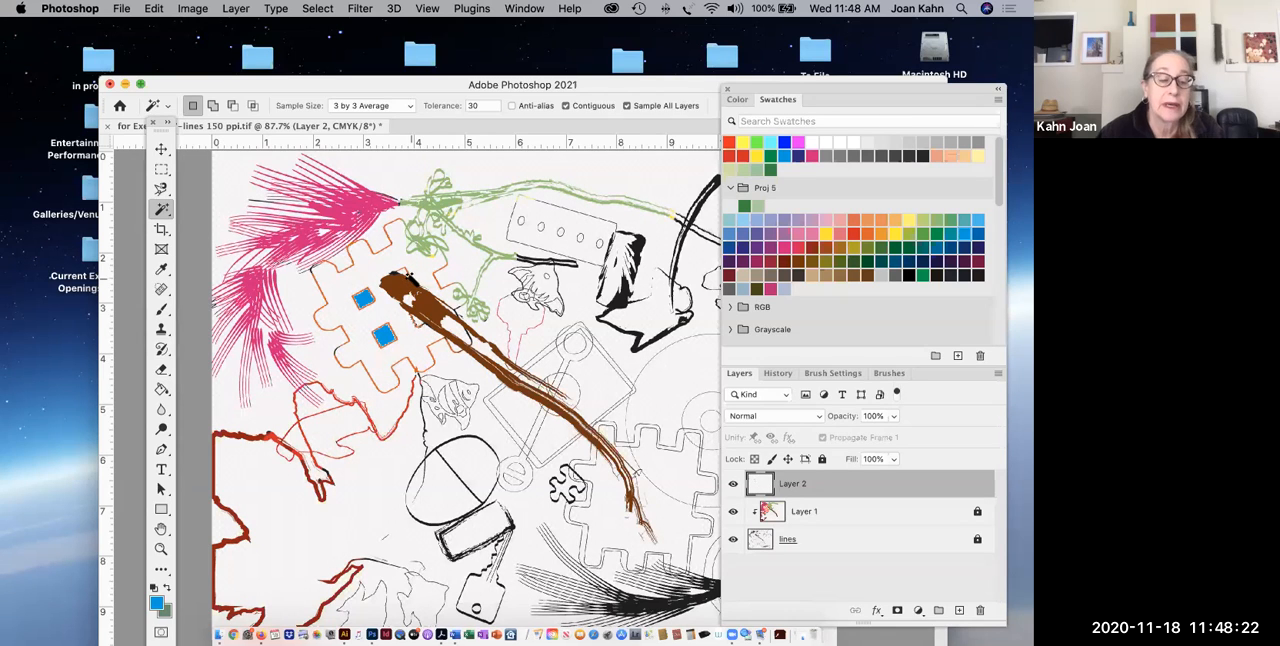
key(shift)
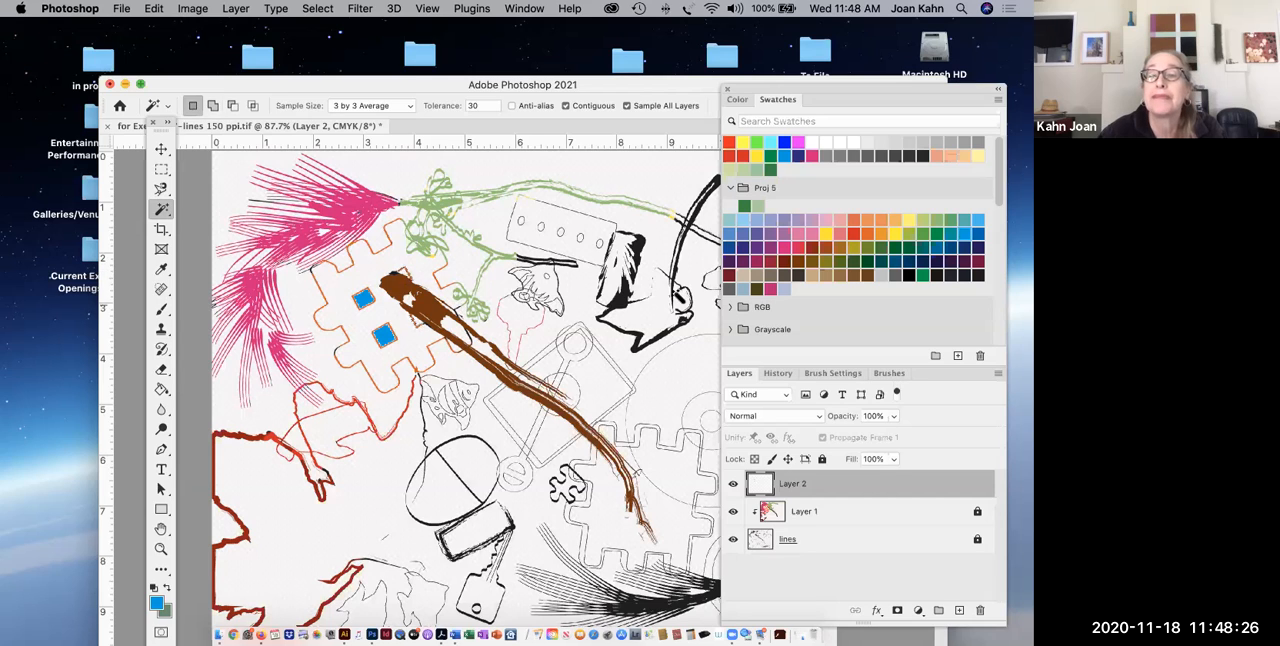
click(162, 390)
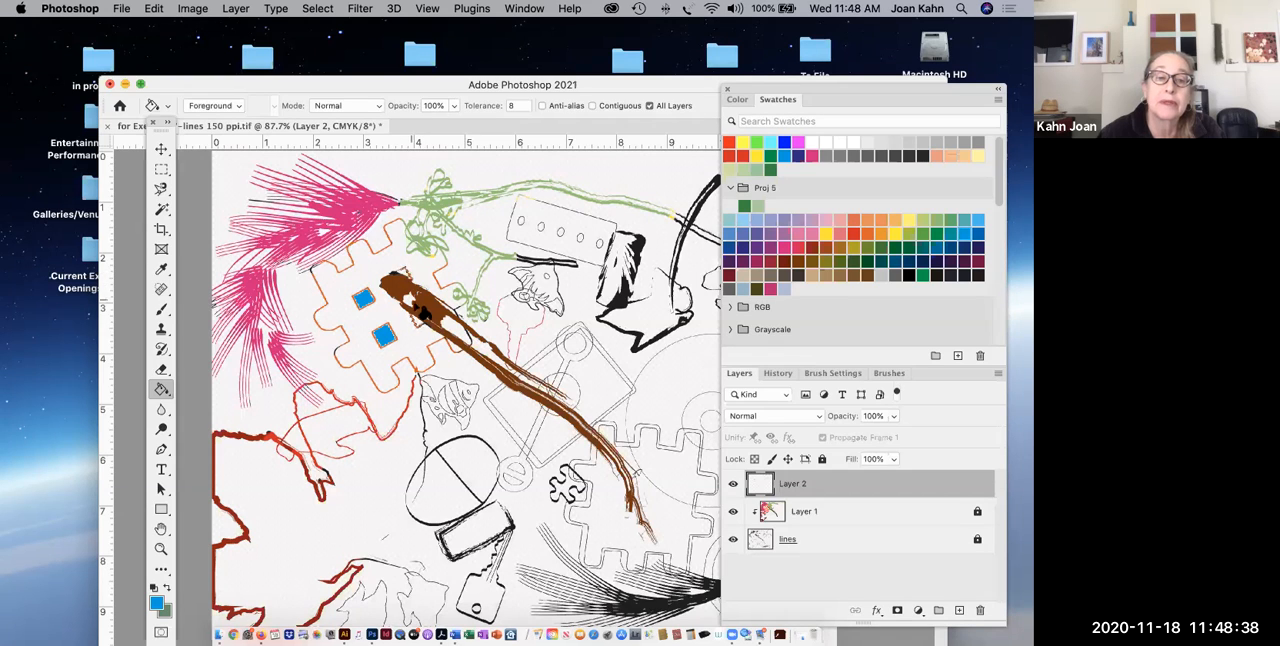
click(418, 326)
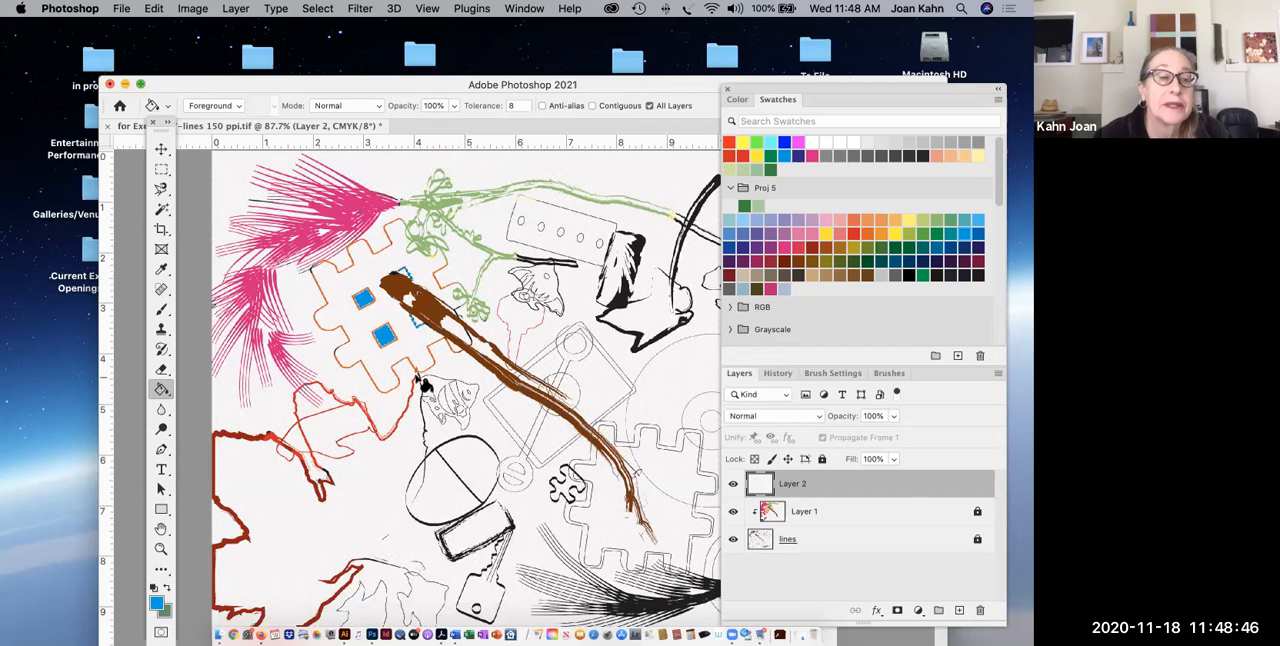
Zoom in on the branch's upper end, delete the blue fill on both sides of it, and deselect.
click(162, 210)
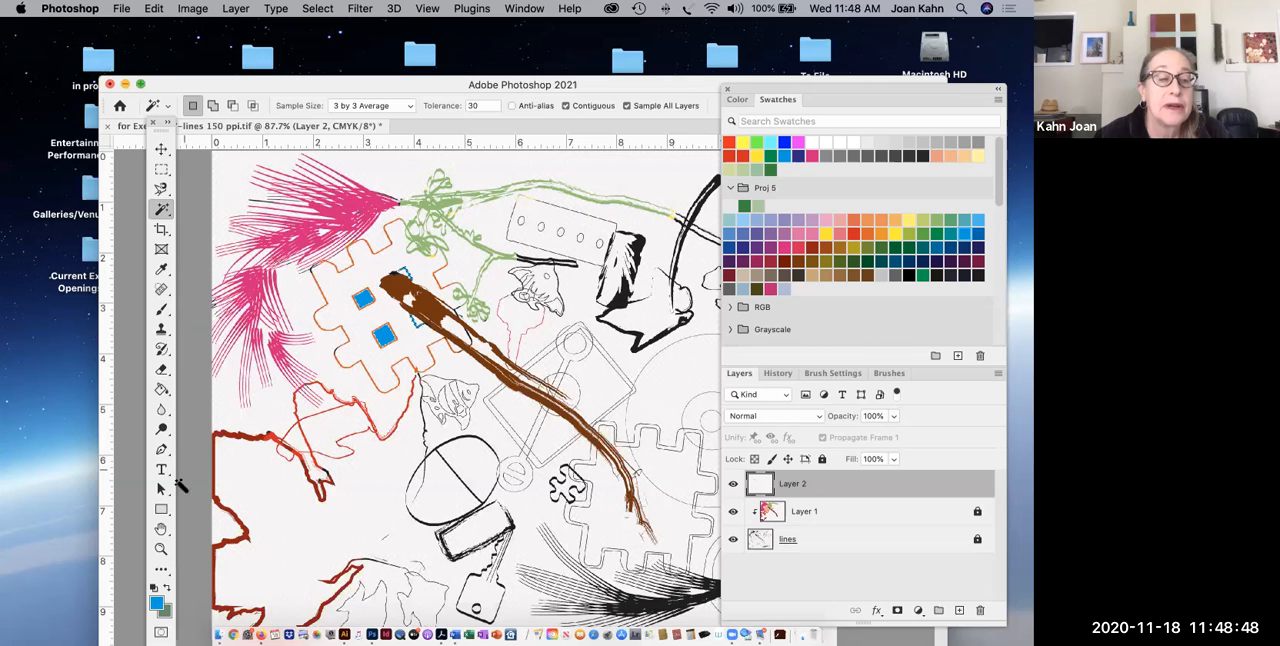
click(161, 549)
drag(376, 250, 481, 342)
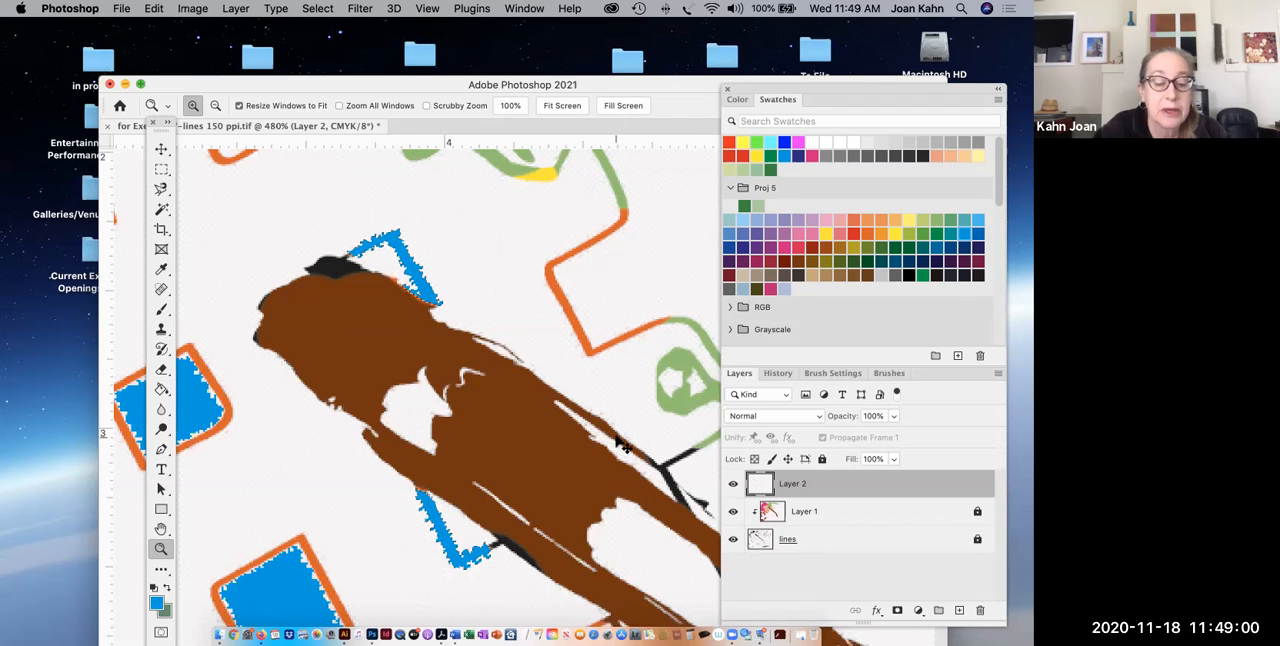
key(Delete)
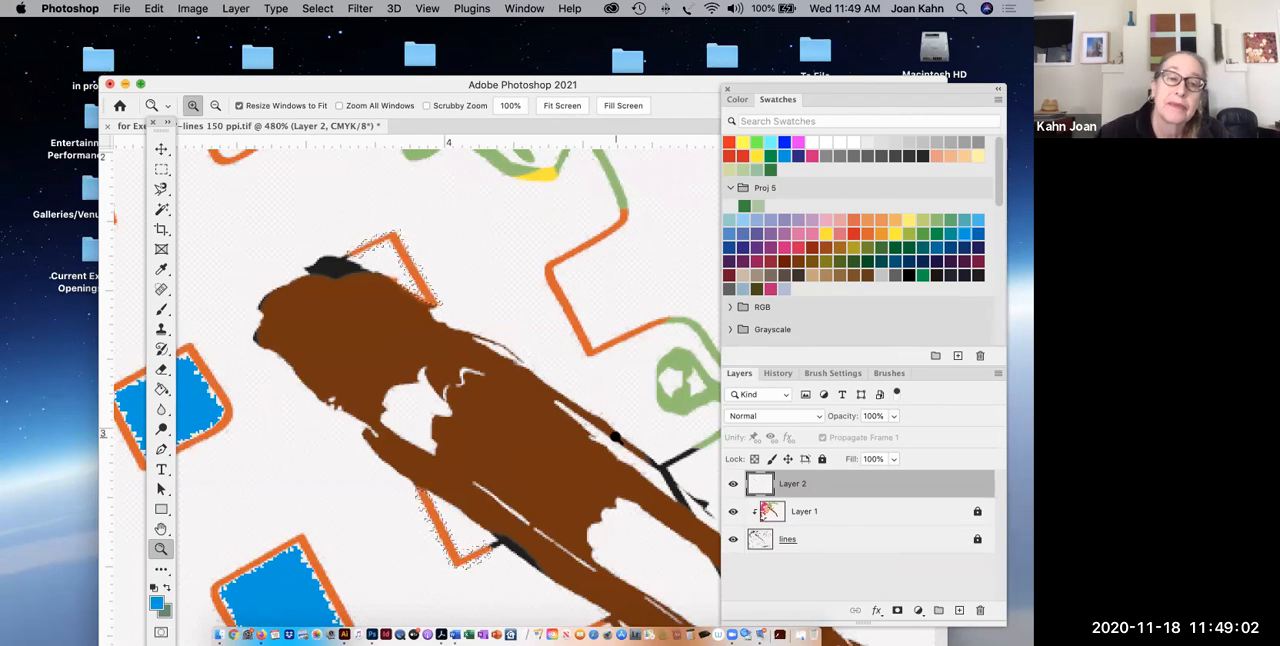
click(161, 209)
key(super+0)
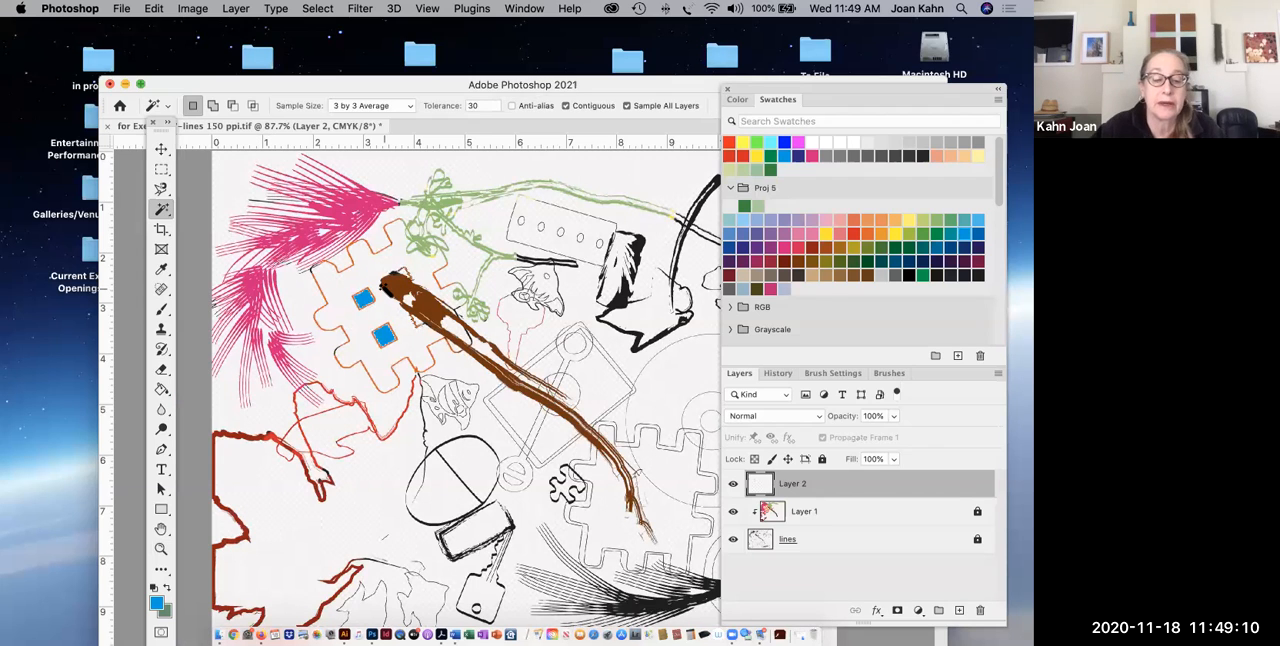
key(super+d)
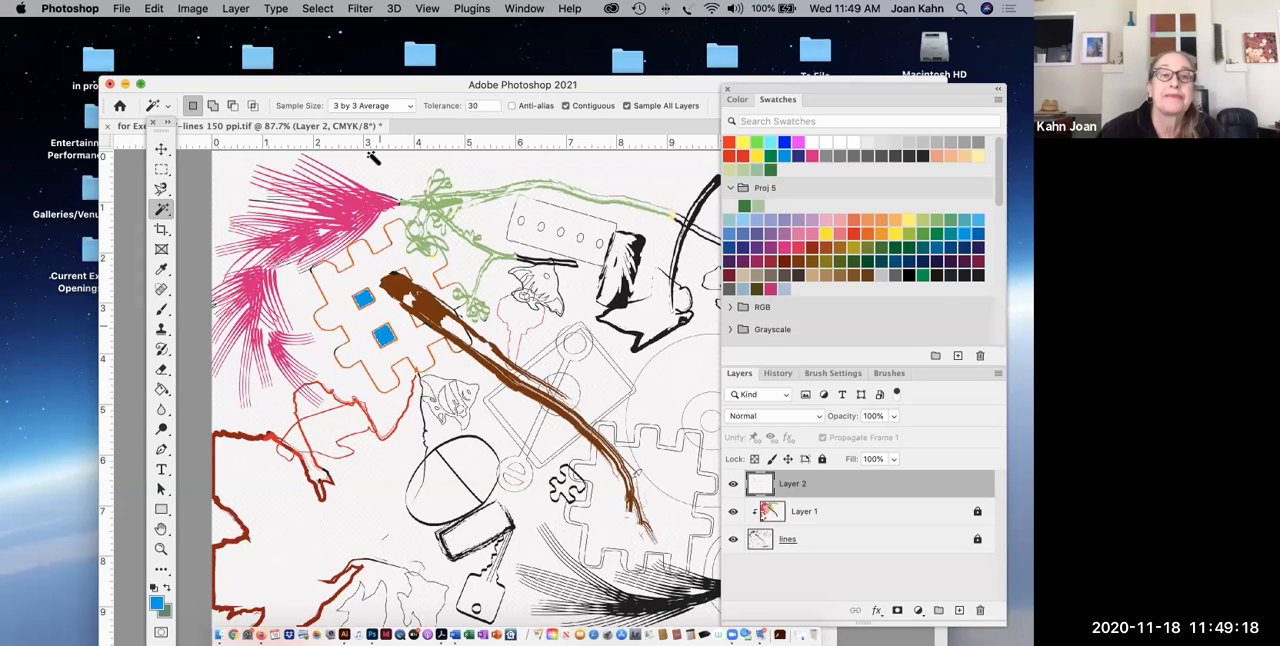
Select the open background beside the dark red leaf outline with the Magic Wand and display it as a Quick Mask.
double_click(323, 86)
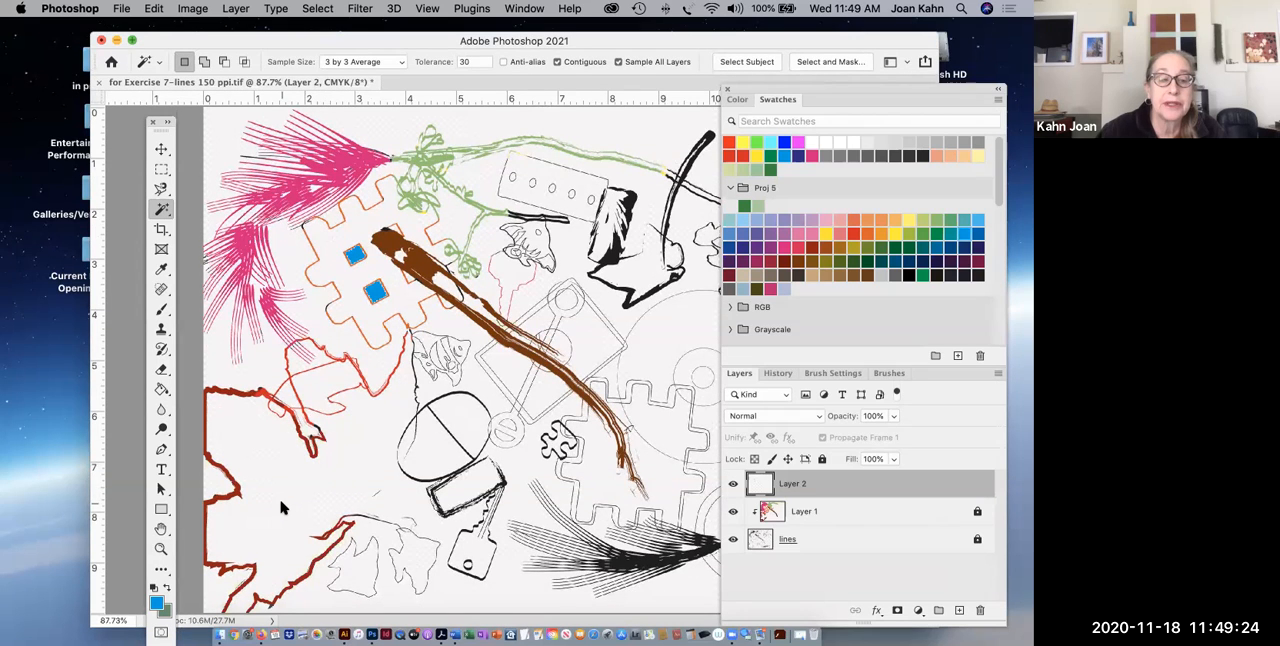
click(283, 507)
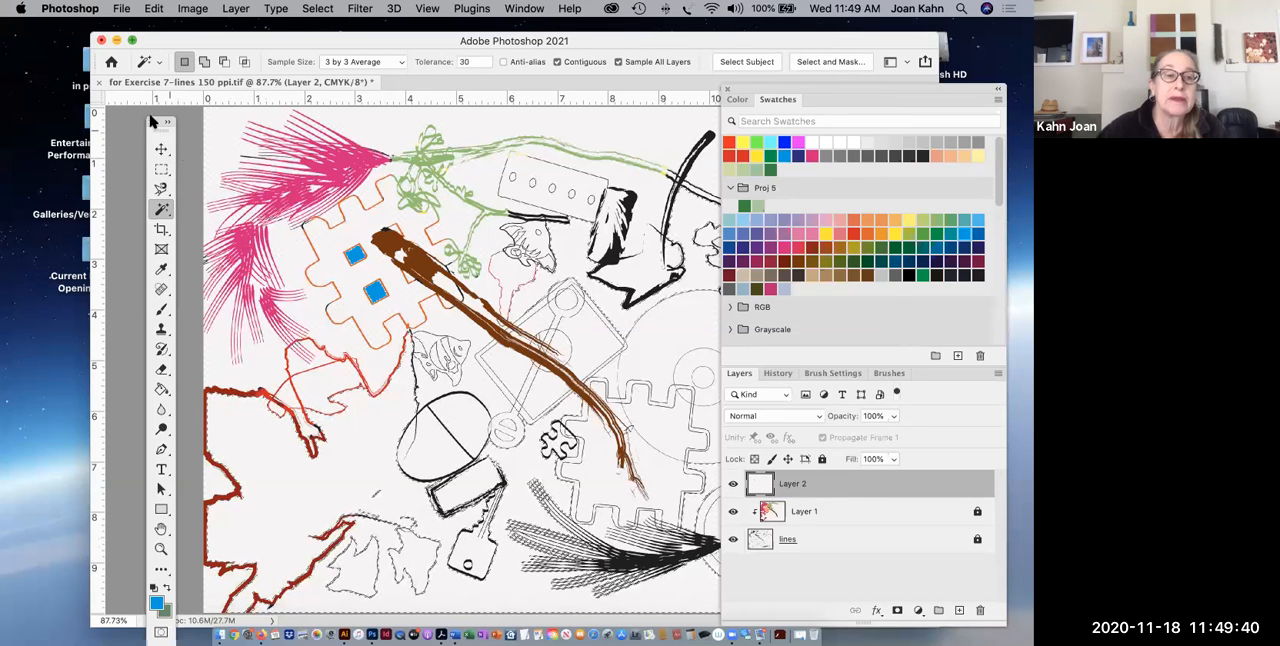
drag(160, 123, 149, 39)
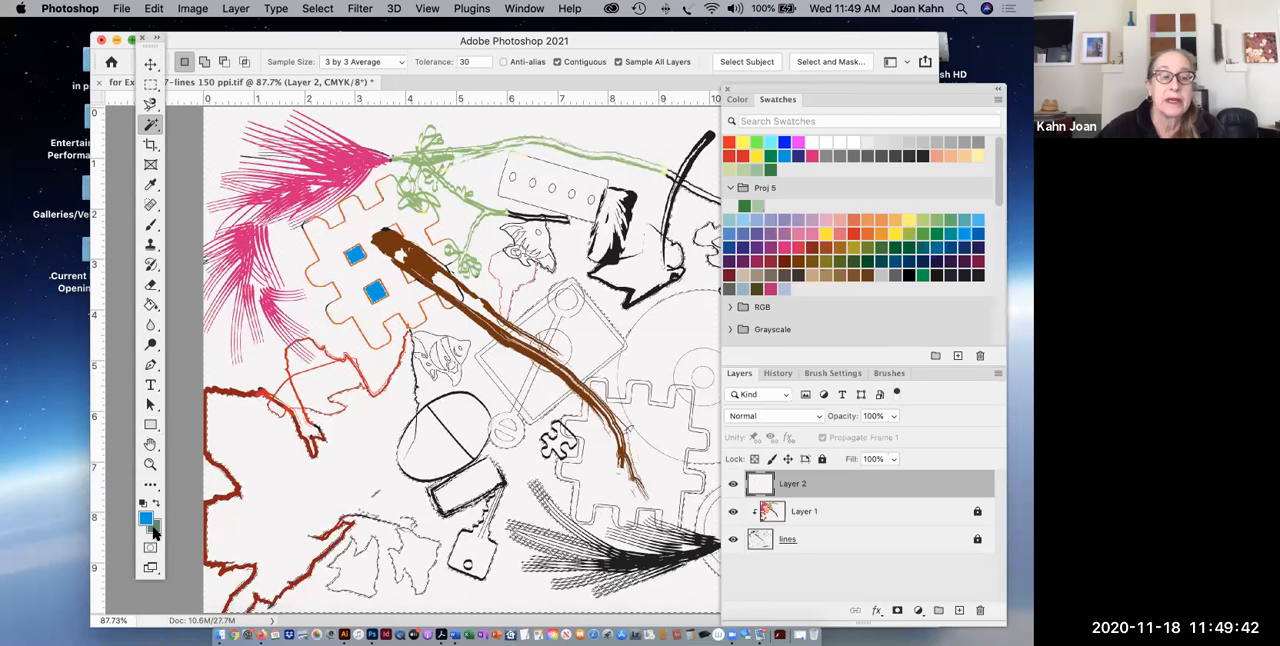
click(150, 548)
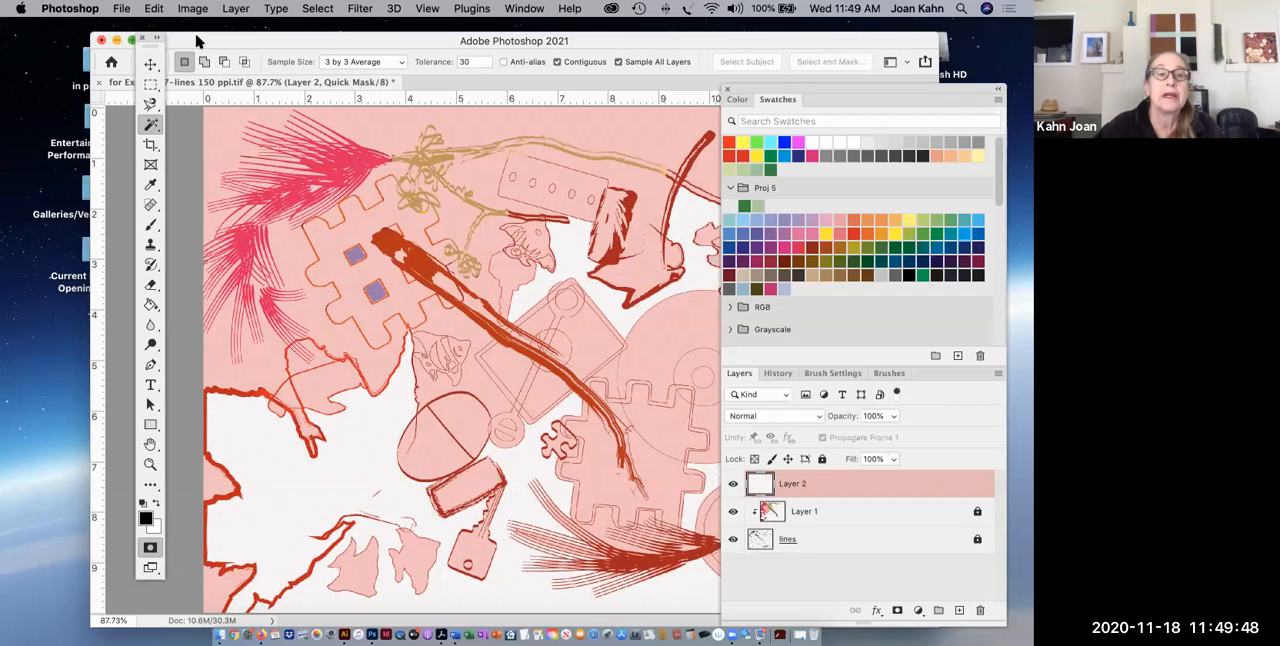
mouse_move(197, 38)
mouse_down()
mouse_move(186, 39)
mouse_move(185, 103)
mouse_move(193, 27)
mouse_up()
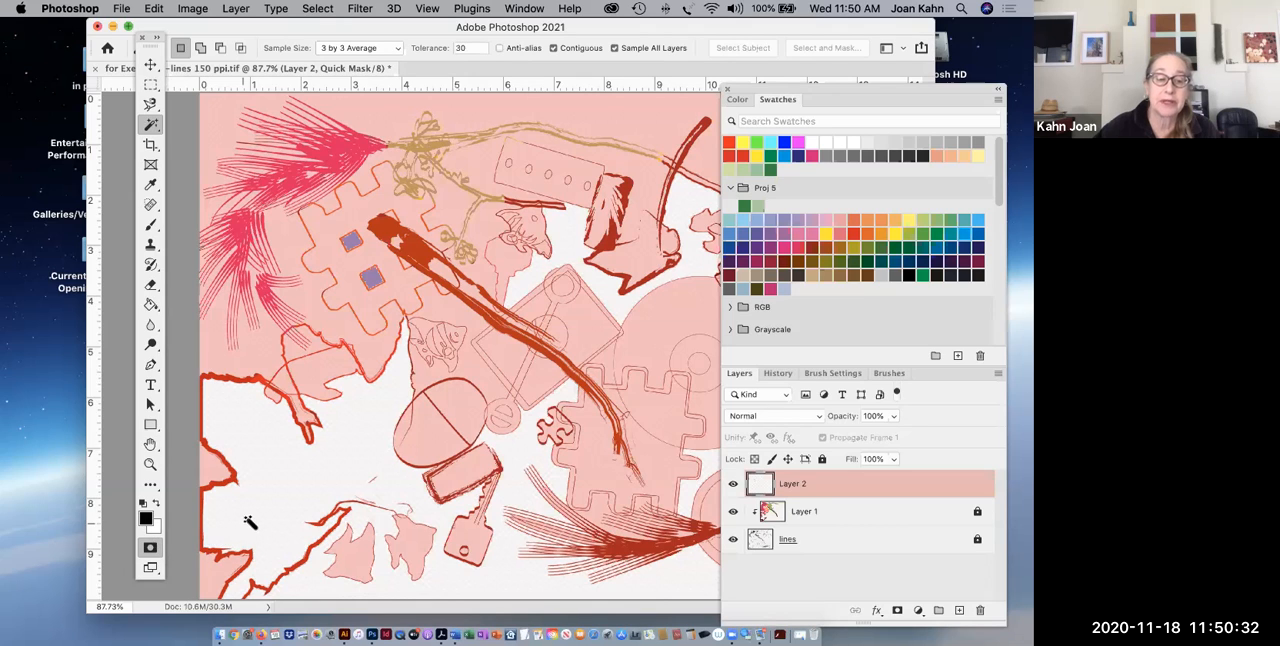
Set the Quick Mask overlay opacity to 50% and display the selection in Quick Mask mode again.
double_click(150, 549)
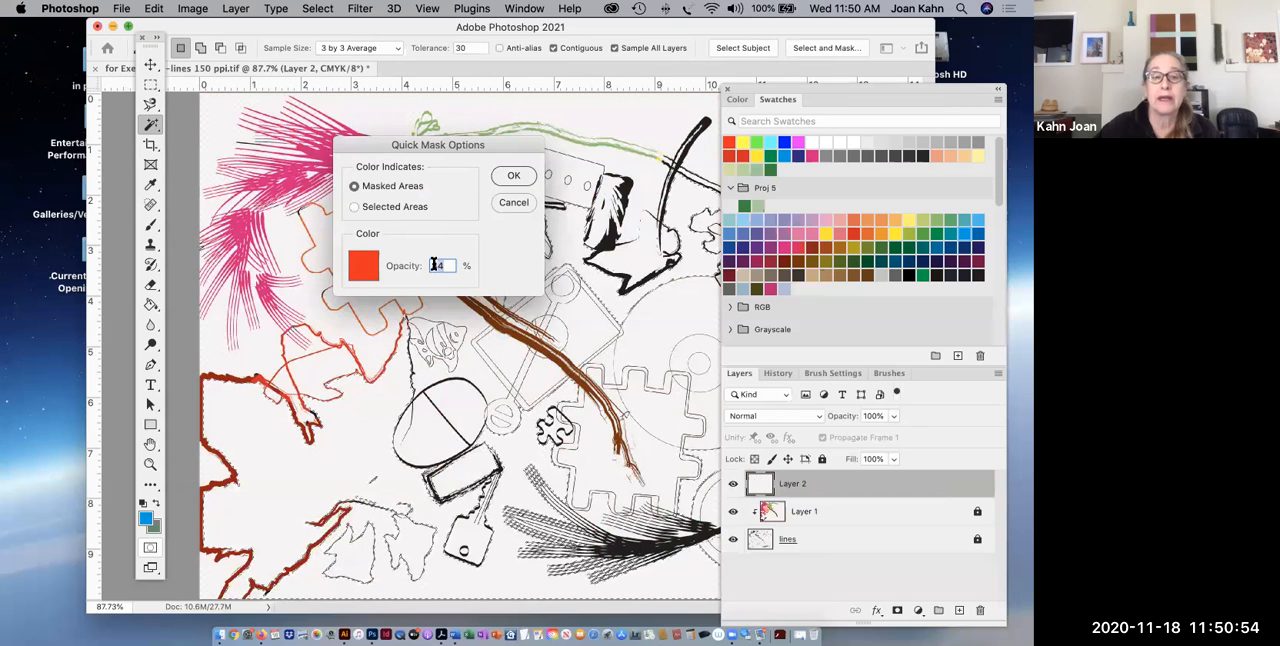
text(50)
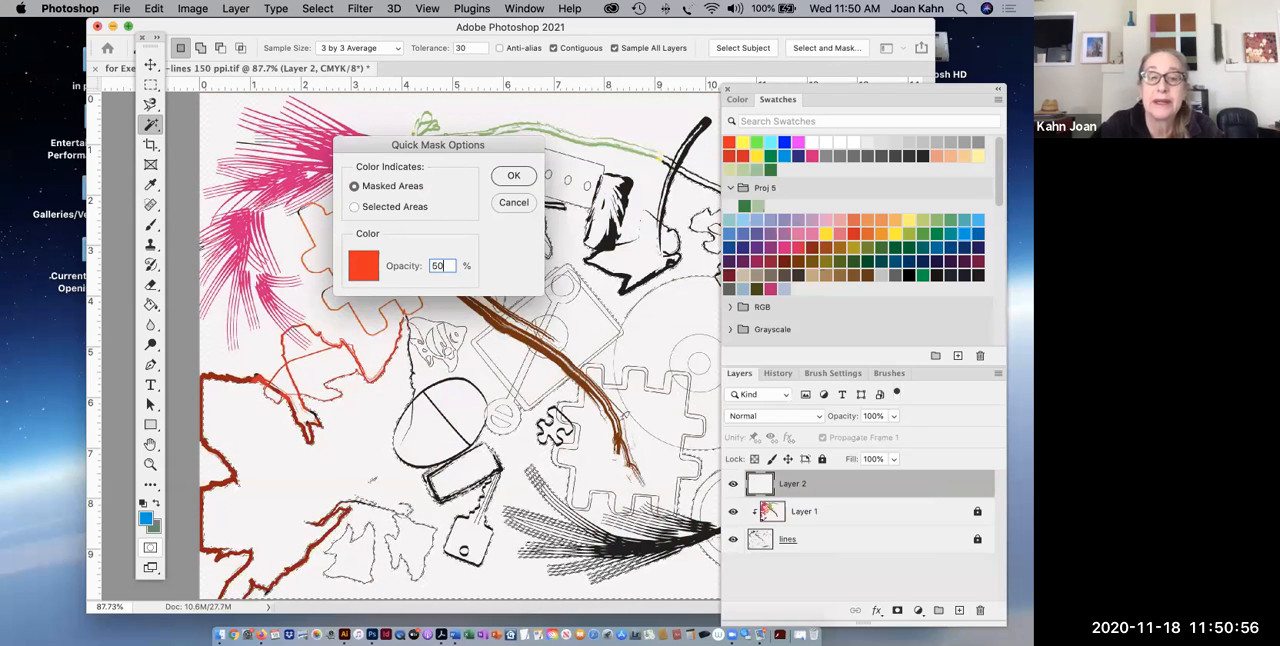
click(514, 177)
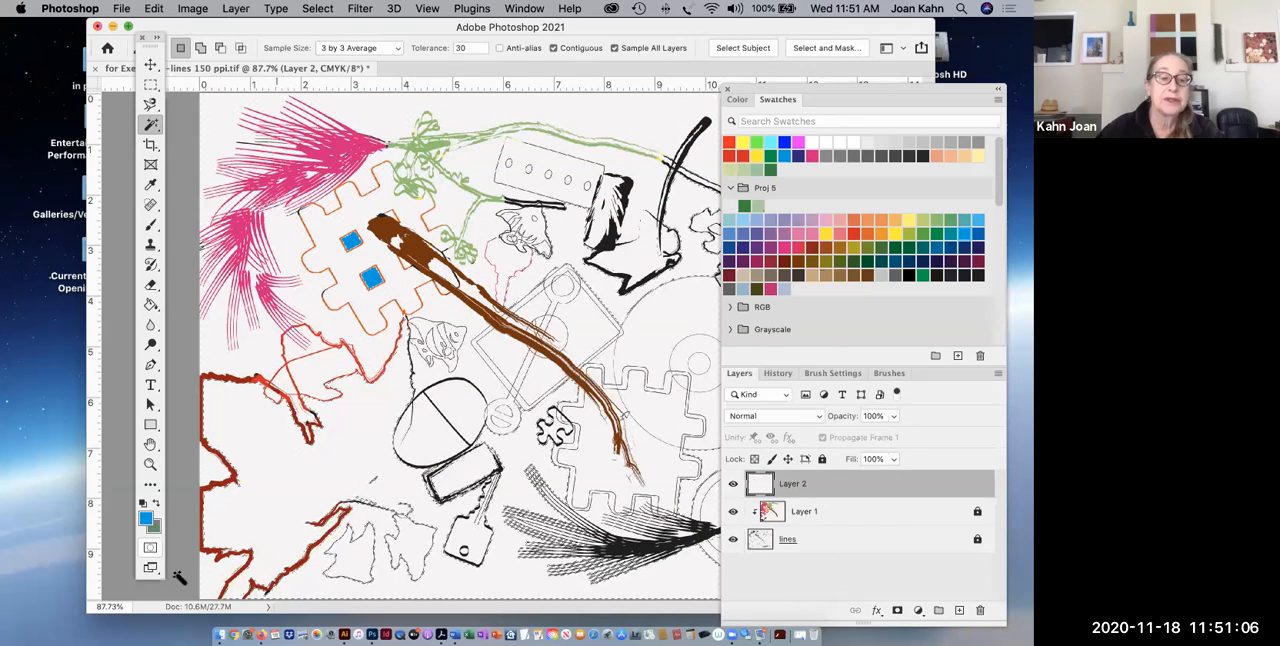
click(150, 549)
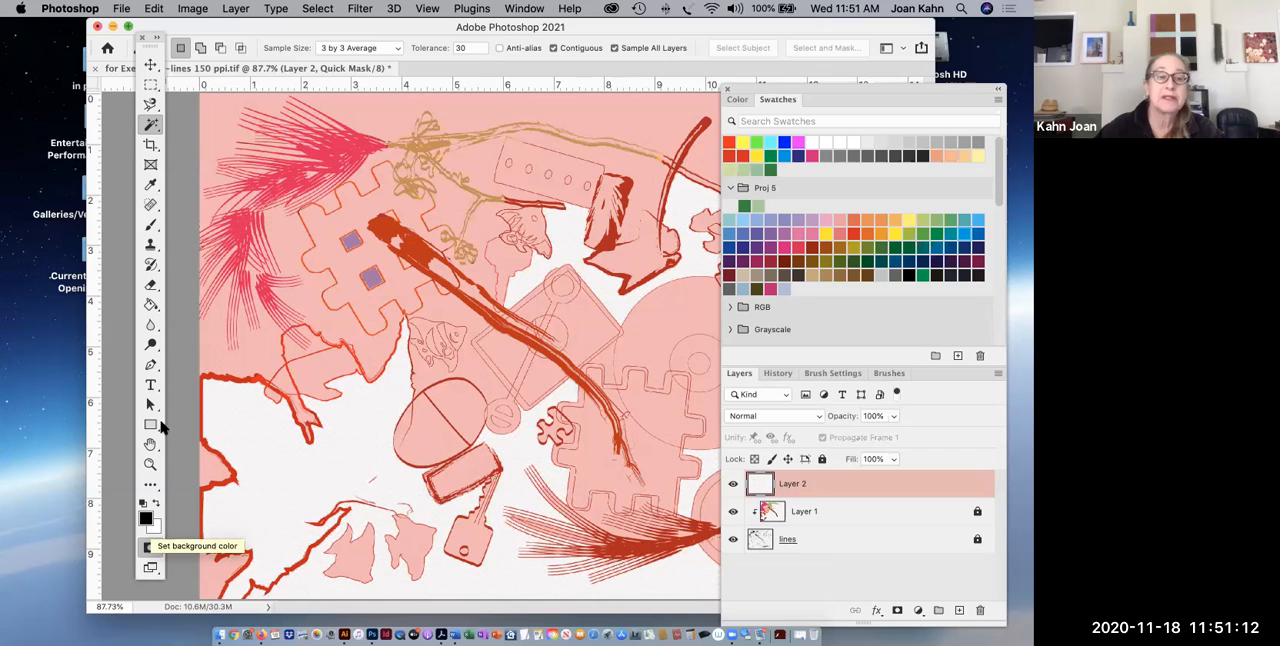
Mask out the unwanted background around the key, feather, arrow and circles with a size 200 black brush.
click(149, 228)
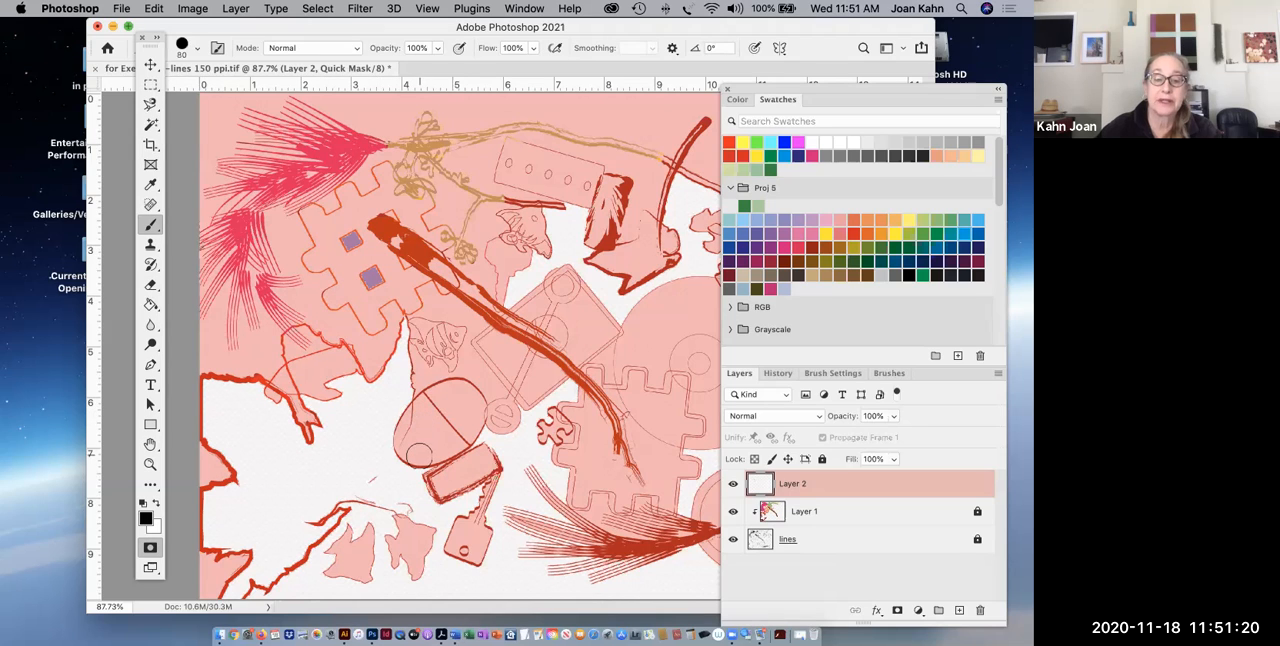
key(bracketright)
key(bracketright)
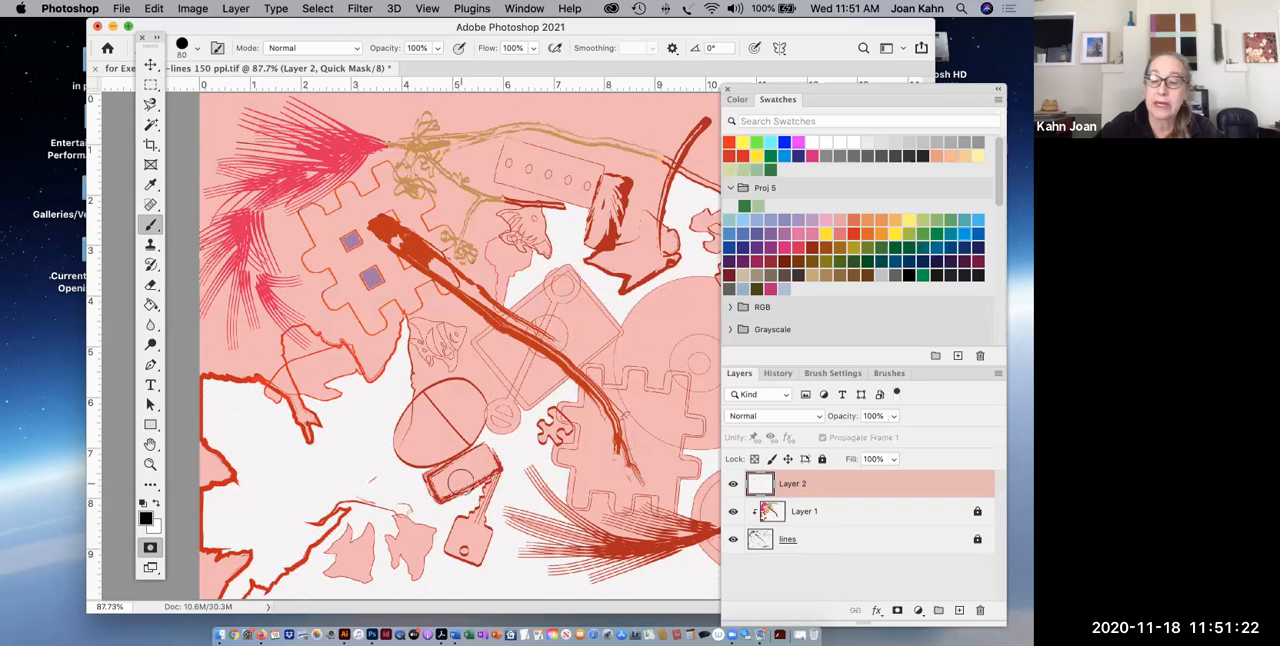
key(bracketright)
key(bracketright)
key(bracketright)
key(bracketright)
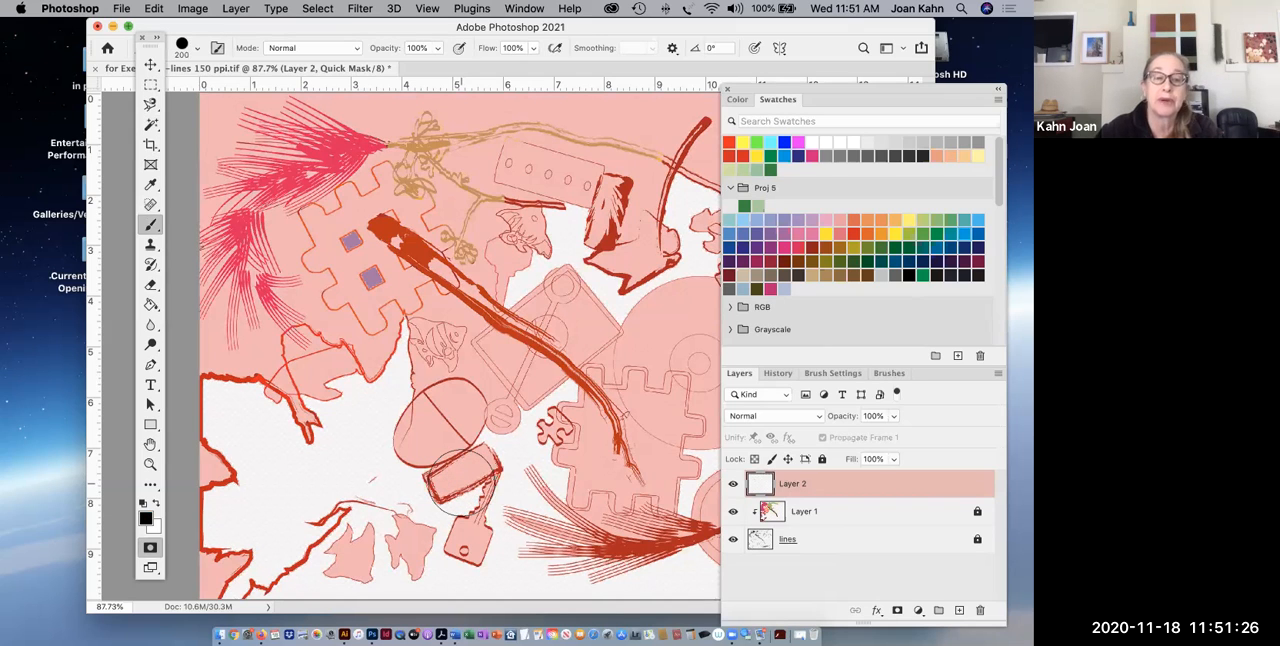
mouse_move(545, 421)
mouse_down()
mouse_move(502, 436)
mouse_move(494, 496)
mouse_move(469, 534)
mouse_move(334, 584)
mouse_move(668, 583)
mouse_move(501, 553)
mouse_move(545, 480)
mouse_up()
mouse_move(565, 210)
mouse_down()
mouse_move(514, 278)
mouse_move(588, 254)
mouse_move(640, 288)
mouse_move(590, 385)
mouse_up()
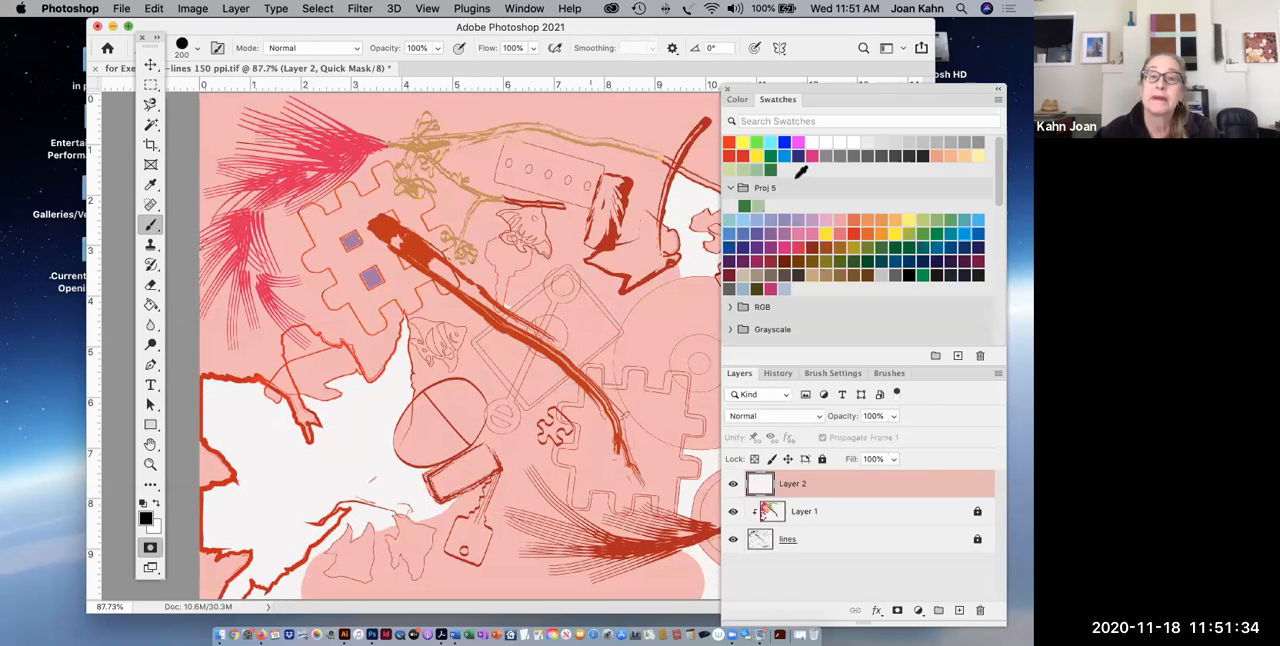
drag(811, 97, 945, 192)
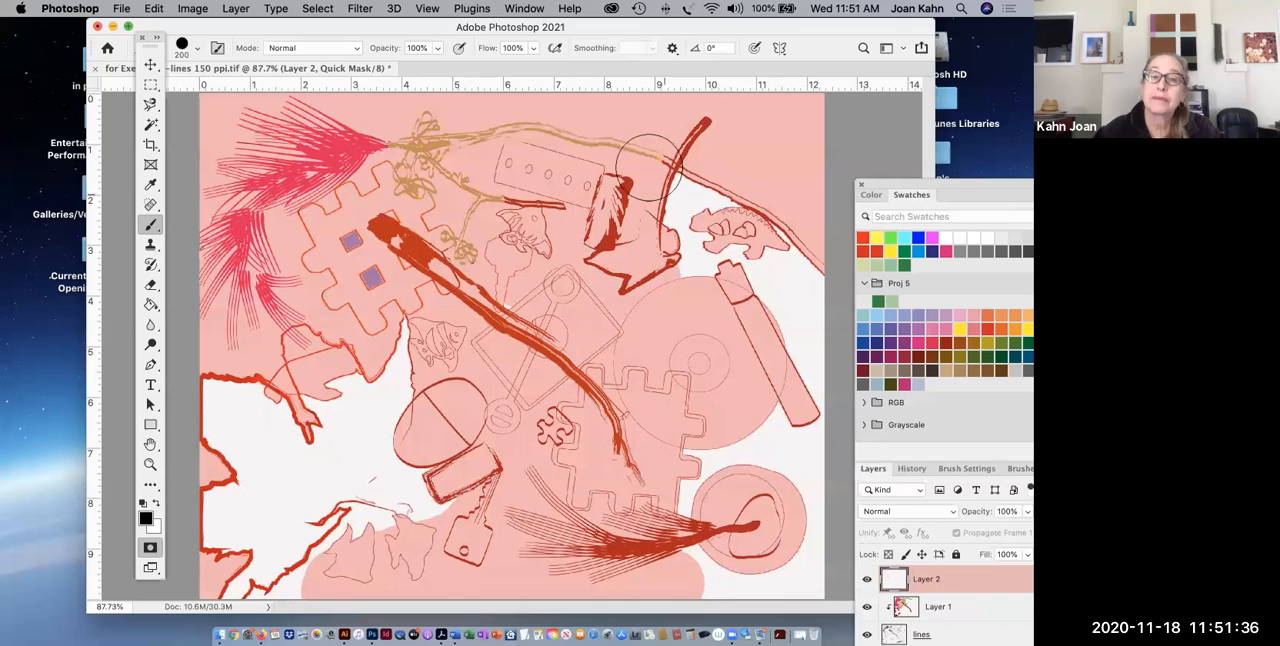
mouse_move(812, 315)
mouse_down()
mouse_move(626, 222)
mouse_move(706, 254)
mouse_move(799, 398)
mouse_move(807, 353)
mouse_move(806, 568)
mouse_move(694, 579)
mouse_move(769, 437)
mouse_move(703, 466)
mouse_move(688, 517)
mouse_up()
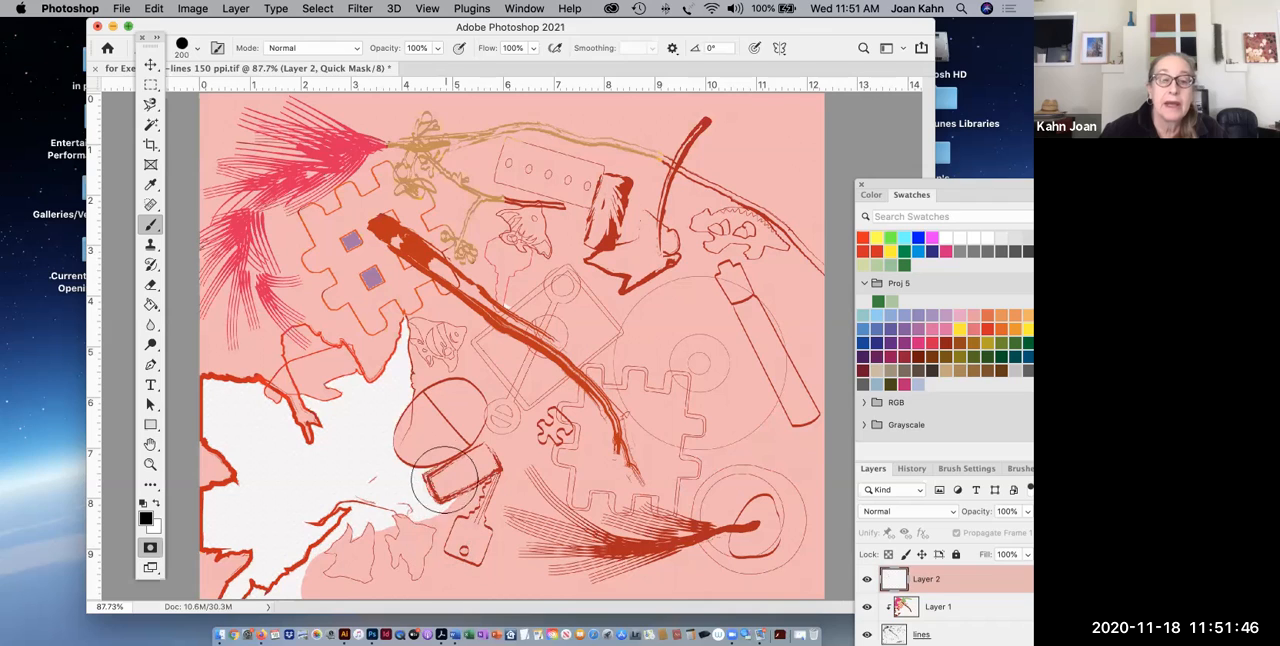
drag(430, 490, 369, 546)
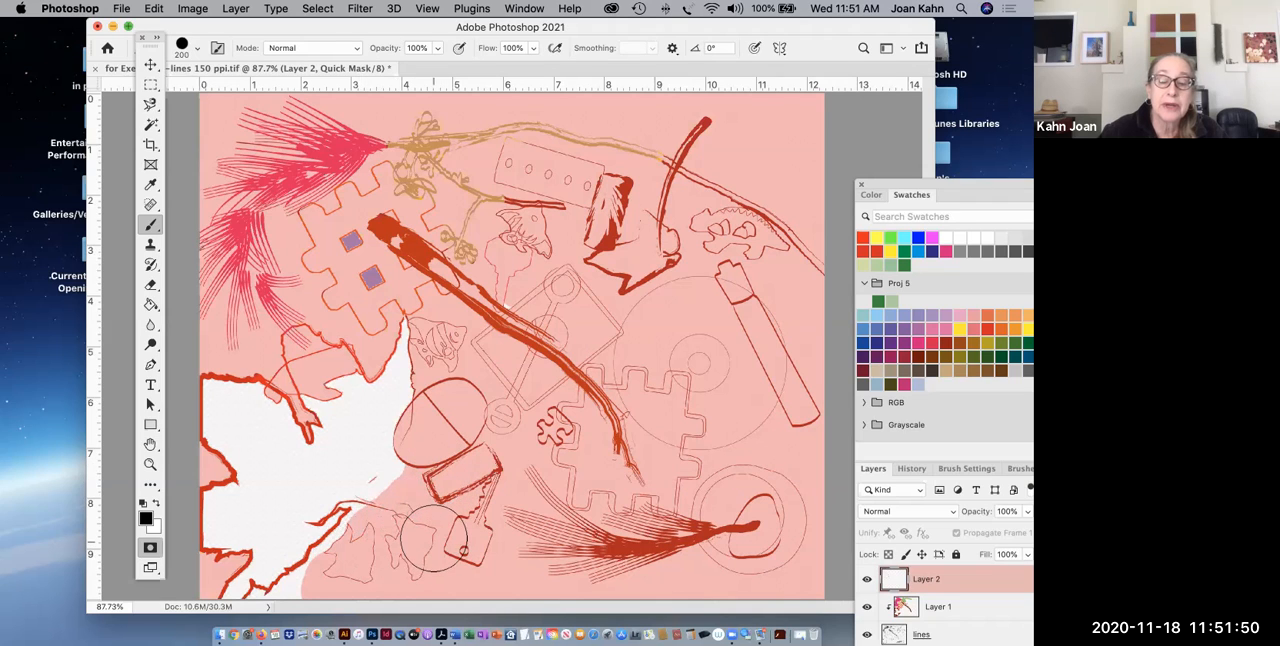
Refine the mask edge between the oval and the leaf tip with a size 45 brush, and exit Quick Mask mode.
key(bracketleft)
key(bracketleft)
key(bracketleft)
key(bracketleft)
key(bracketleft)
key(bracketleft)
key(bracketleft)
key(bracketleft)
key(bracketleft)
key(bracketleft)
key(bracketleft)
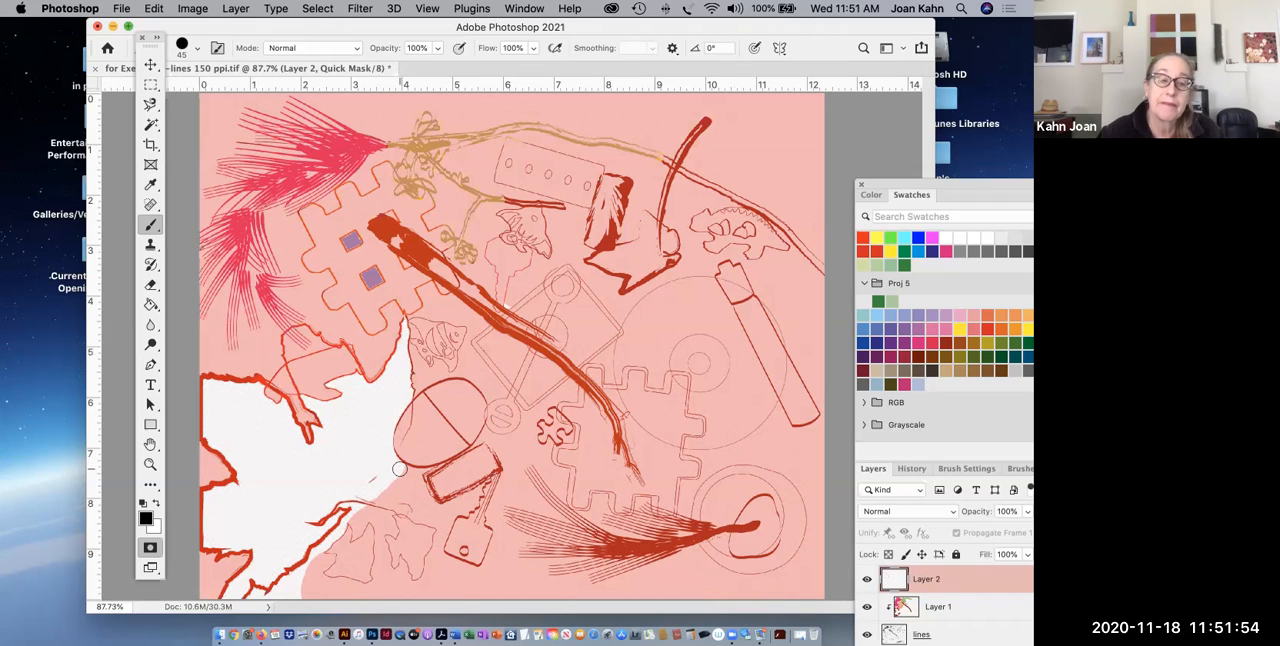
drag(407, 461, 350, 521)
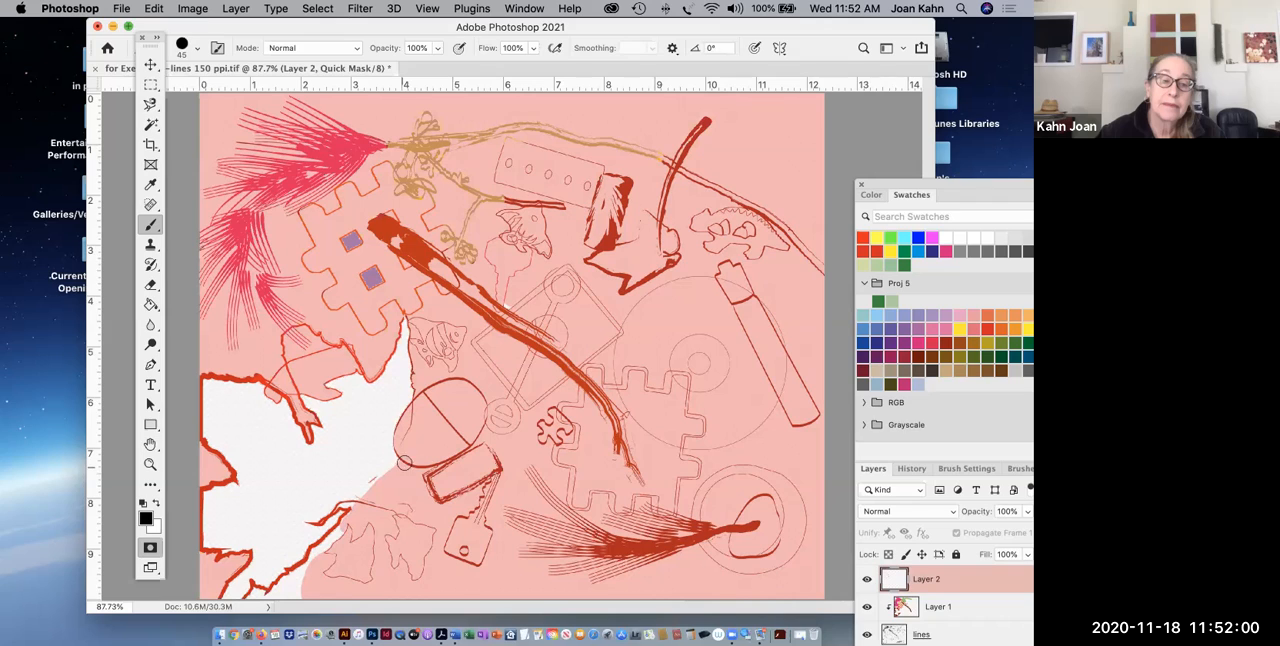
drag(400, 466, 360, 504)
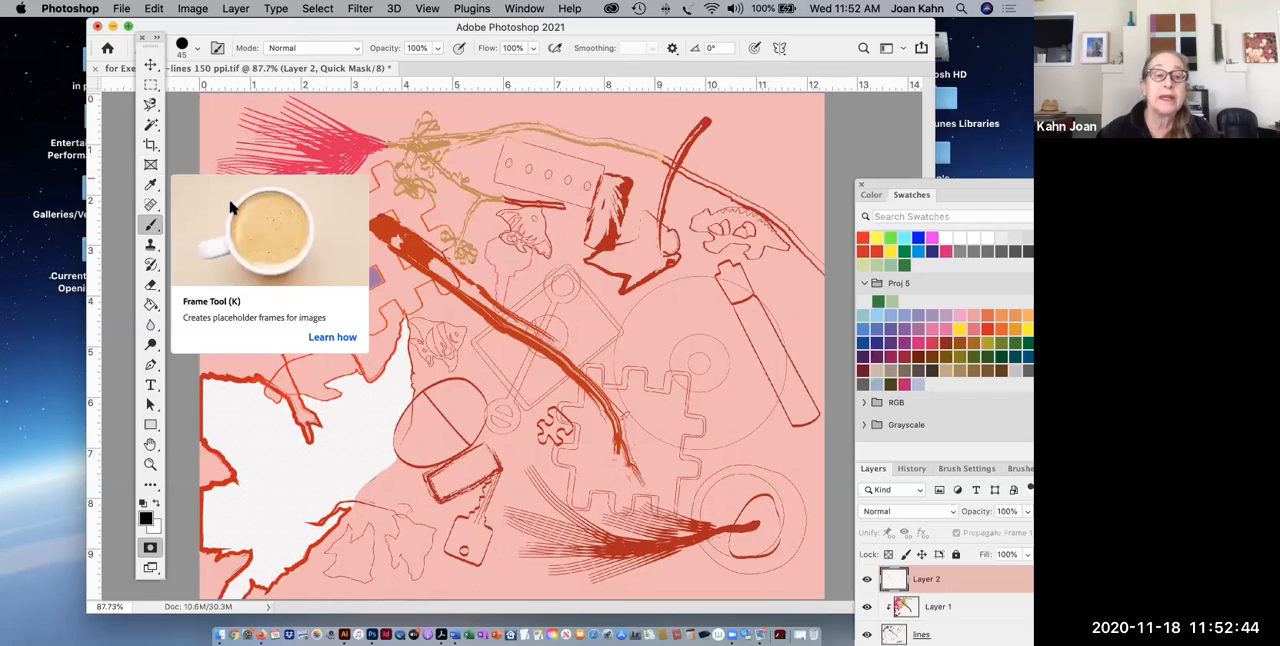
click(150, 549)
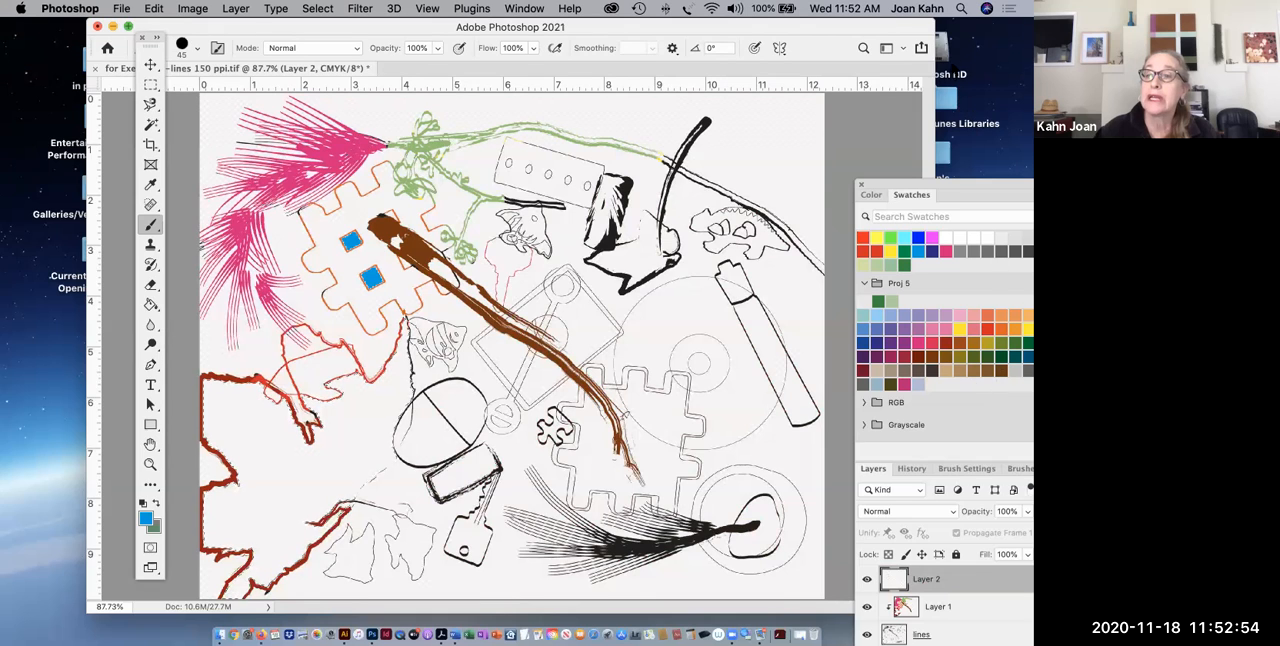
Fill the selected leaf area with a medium green swatch color on Layer 2 using the Paint Bucket.
drag(940, 186, 910, 172)
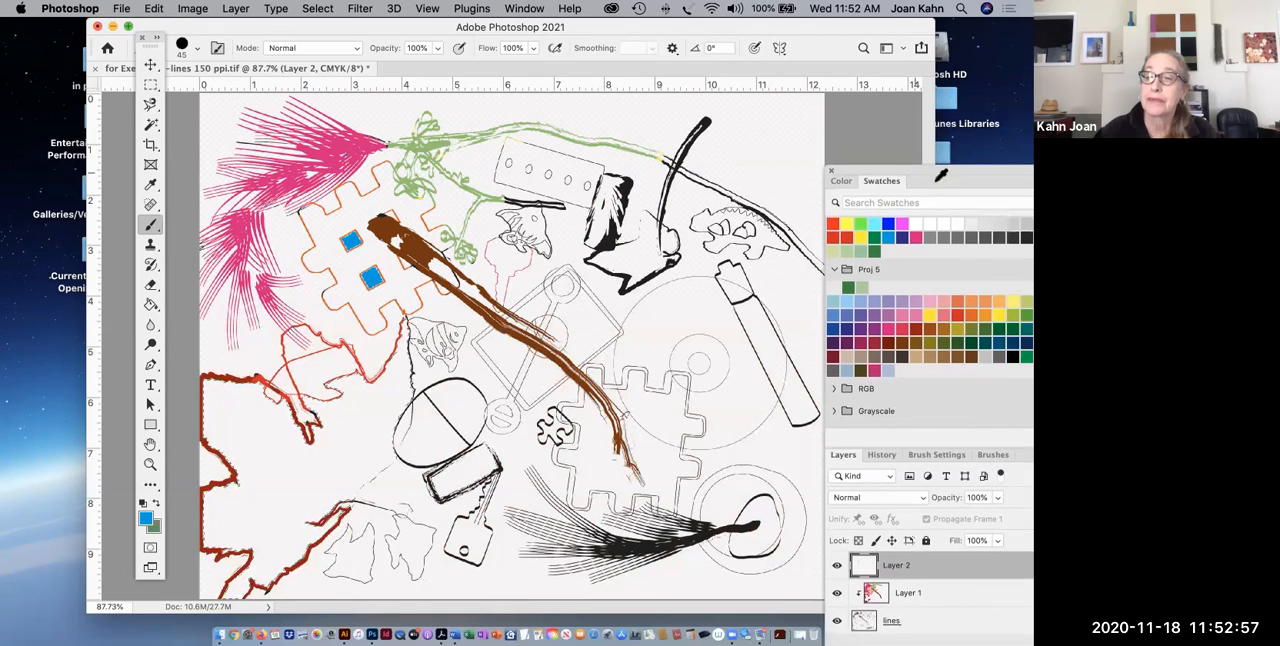
click(1025, 315)
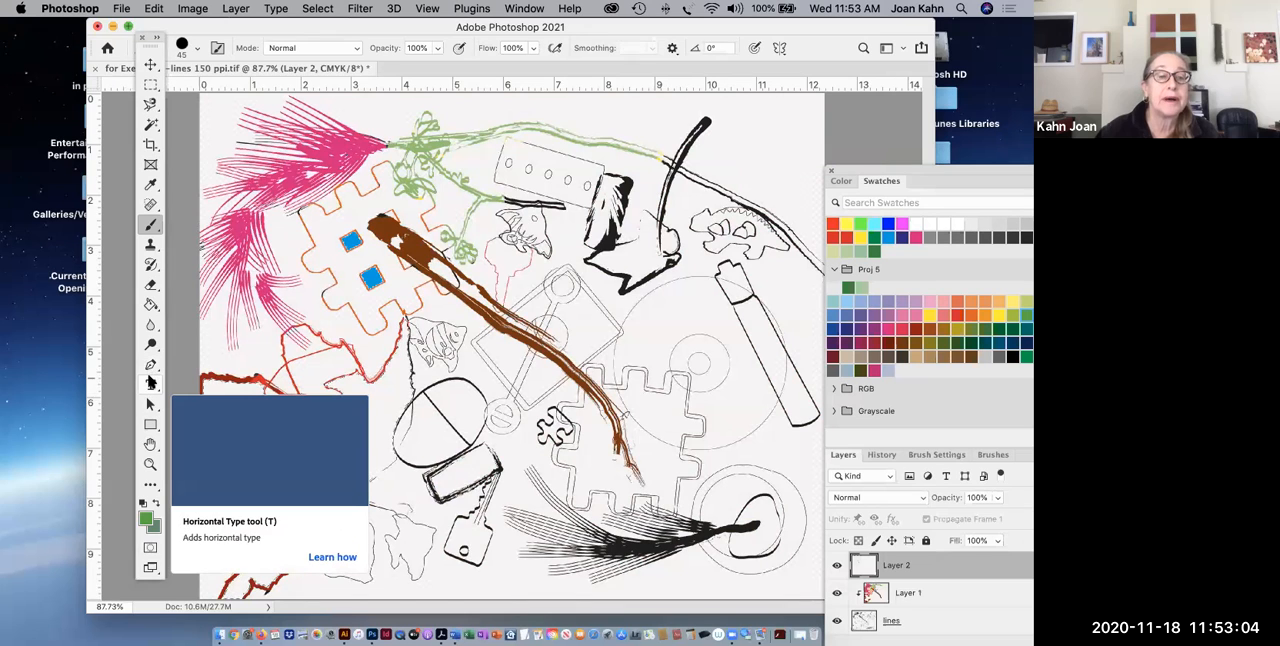
click(150, 304)
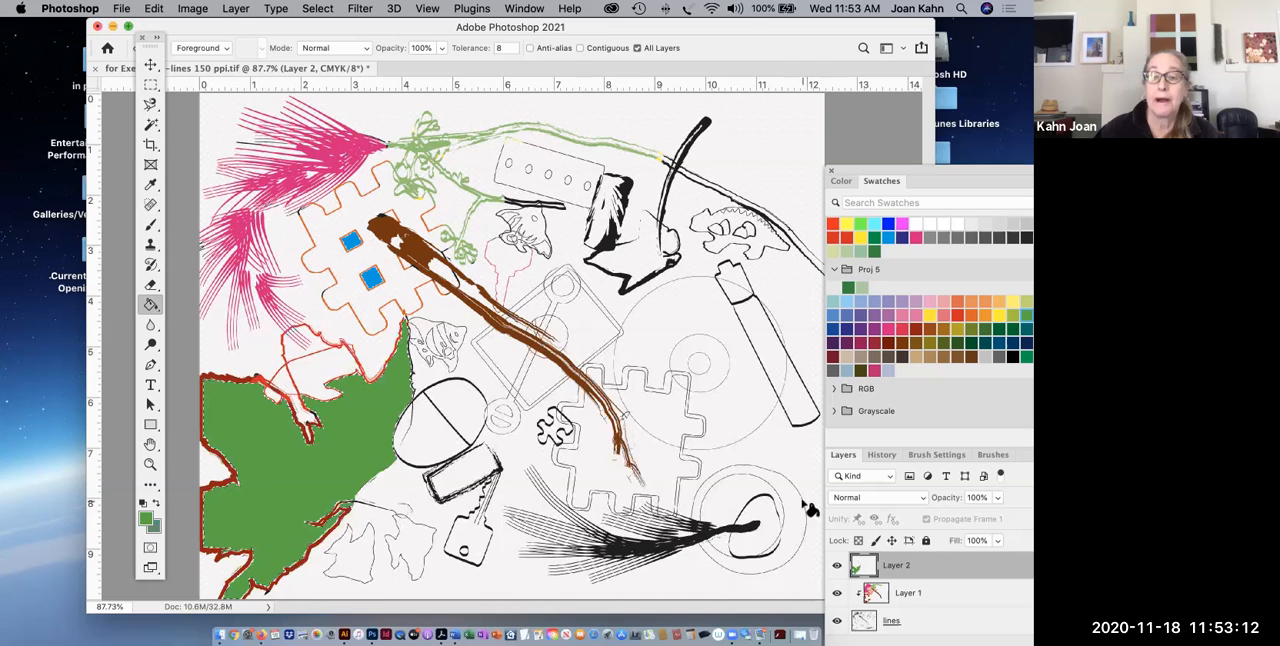
Select the background above the long green branch with the Magic Wand and check the selection in Quick Mask mode.
drag(764, 30, 700, 43)
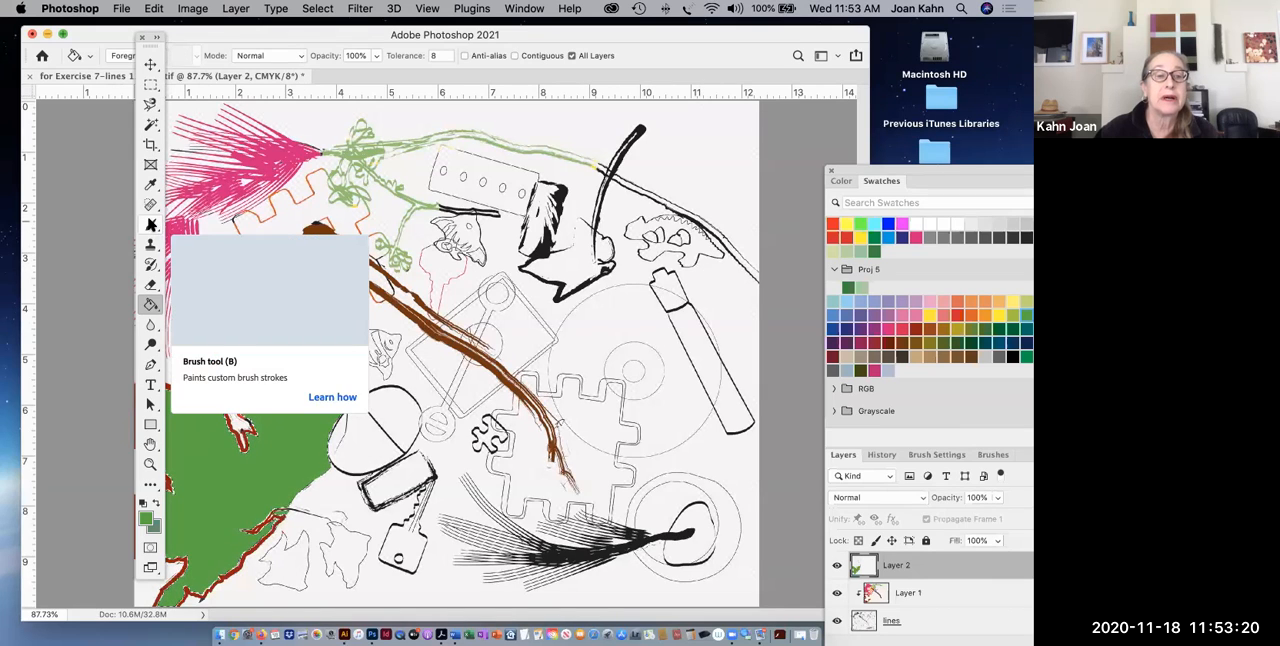
click(150, 124)
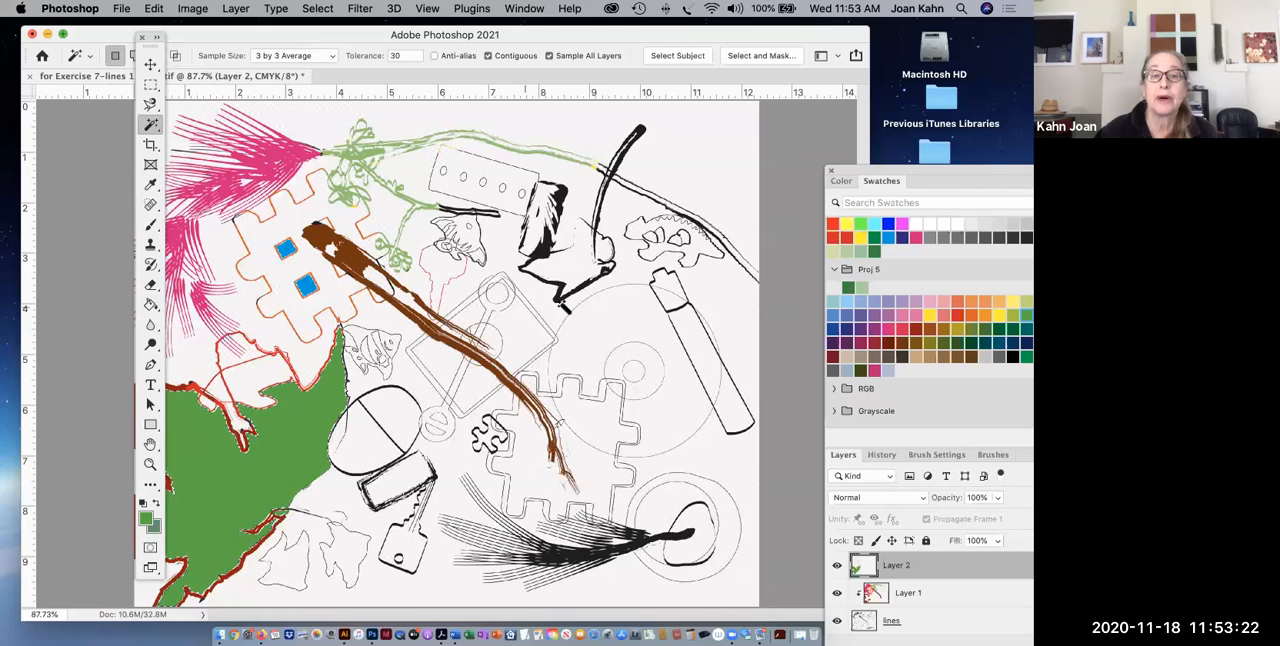
click(712, 148)
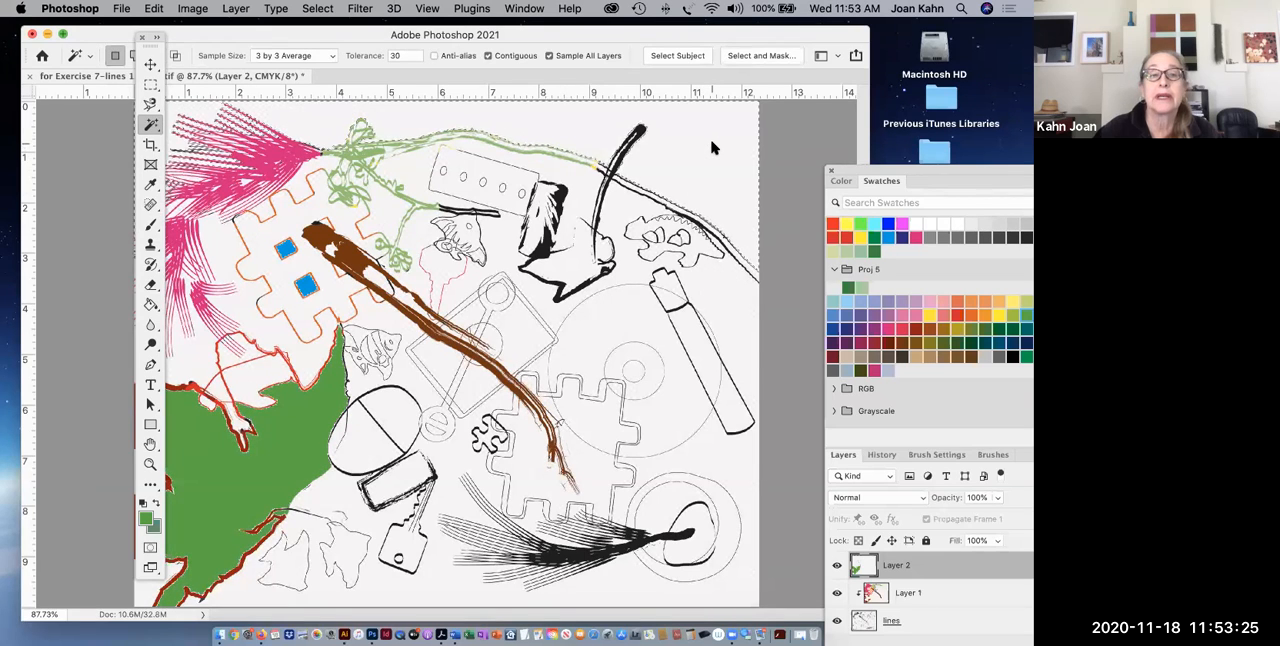
click(150, 550)
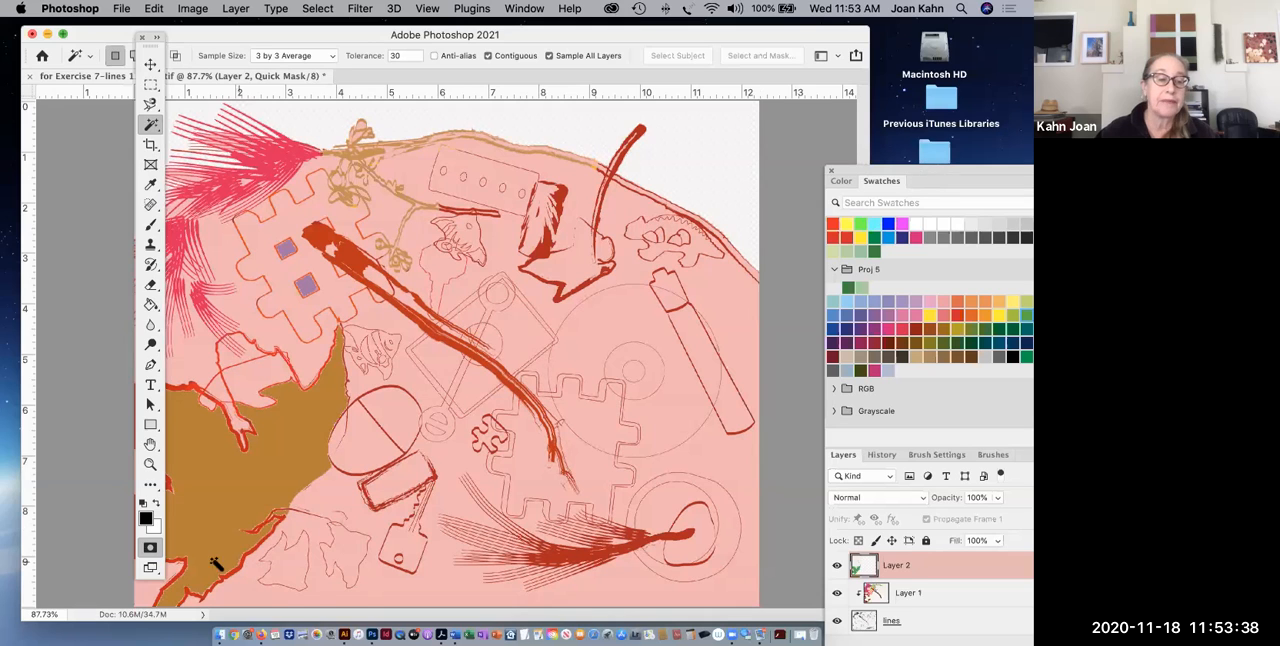
click(150, 549)
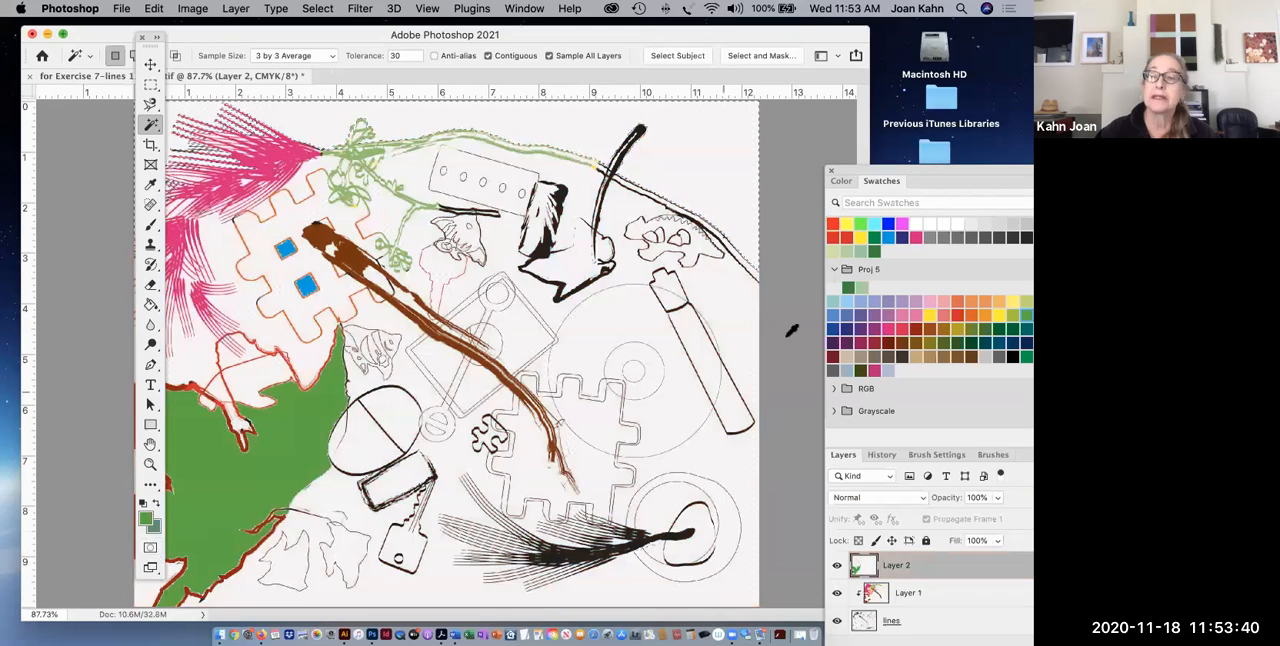
Fill the selected area above the branch with light blue using the Paint Bucket and check the selection in Quick Mask mode.
drag(1000, 172, 967, 183)
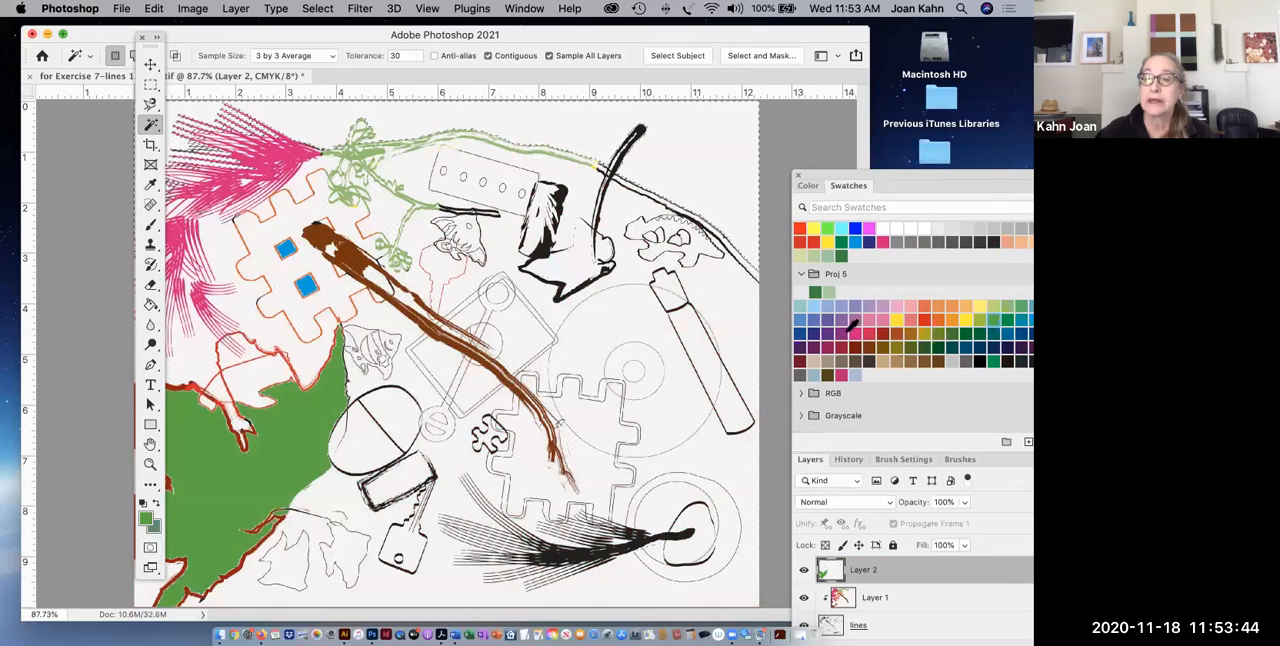
click(813, 306)
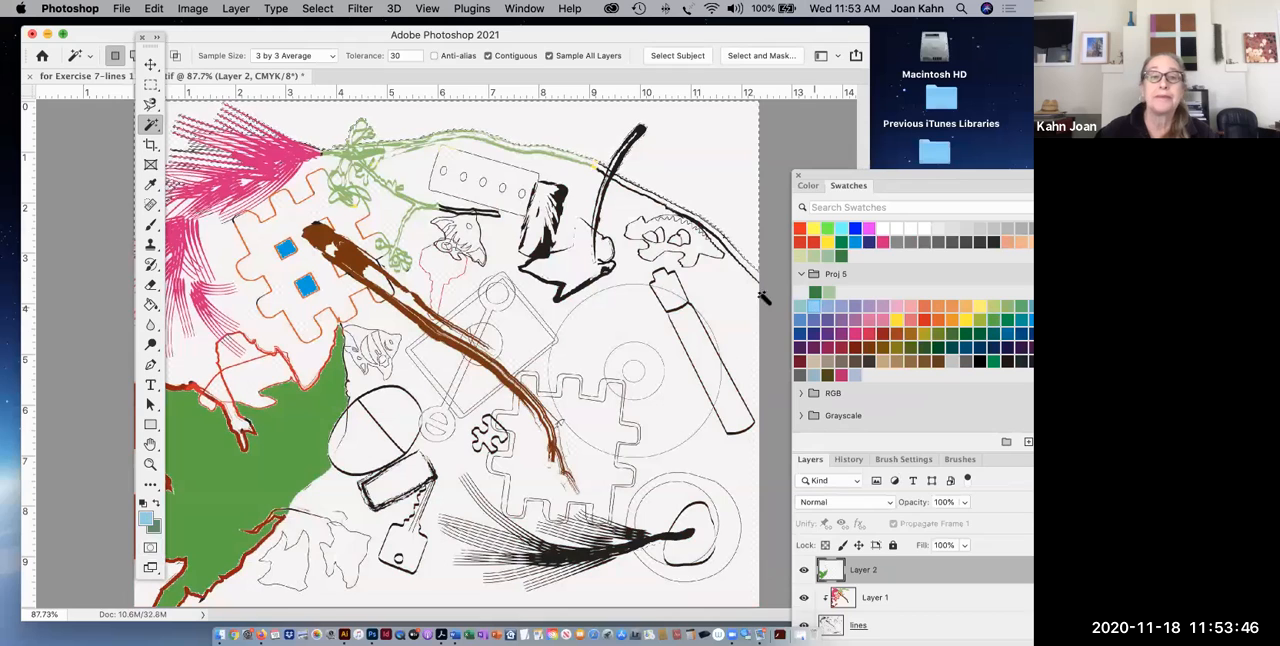
click(150, 304)
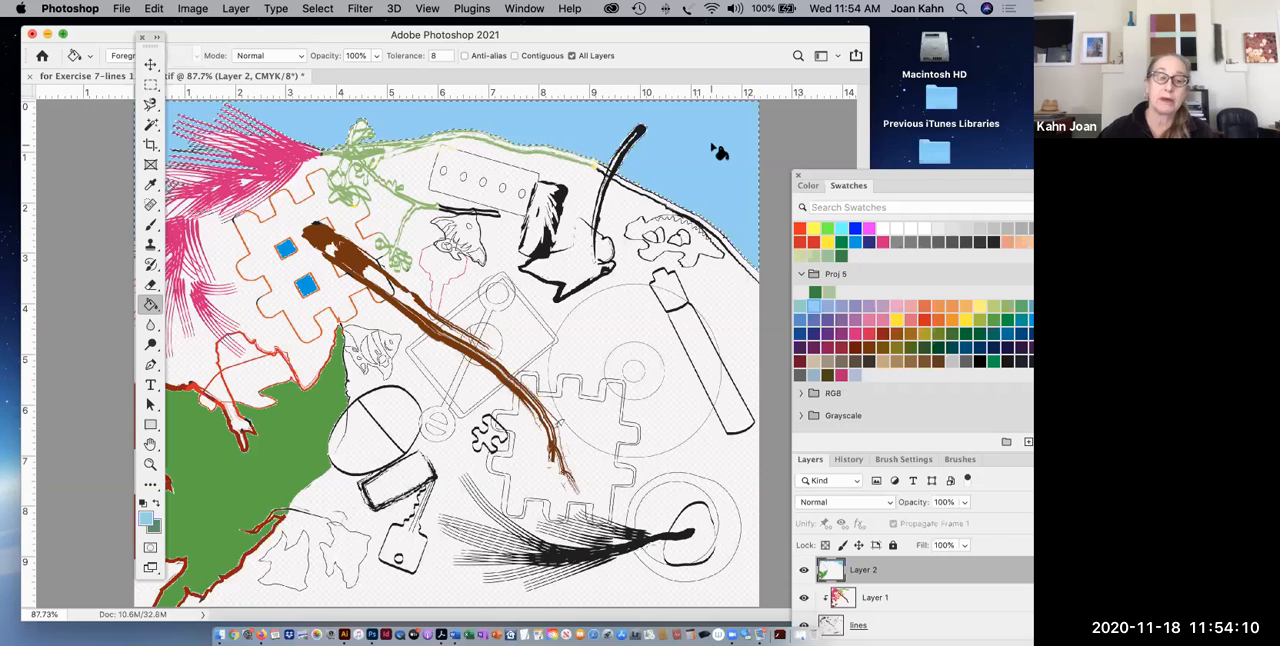
click(150, 551)
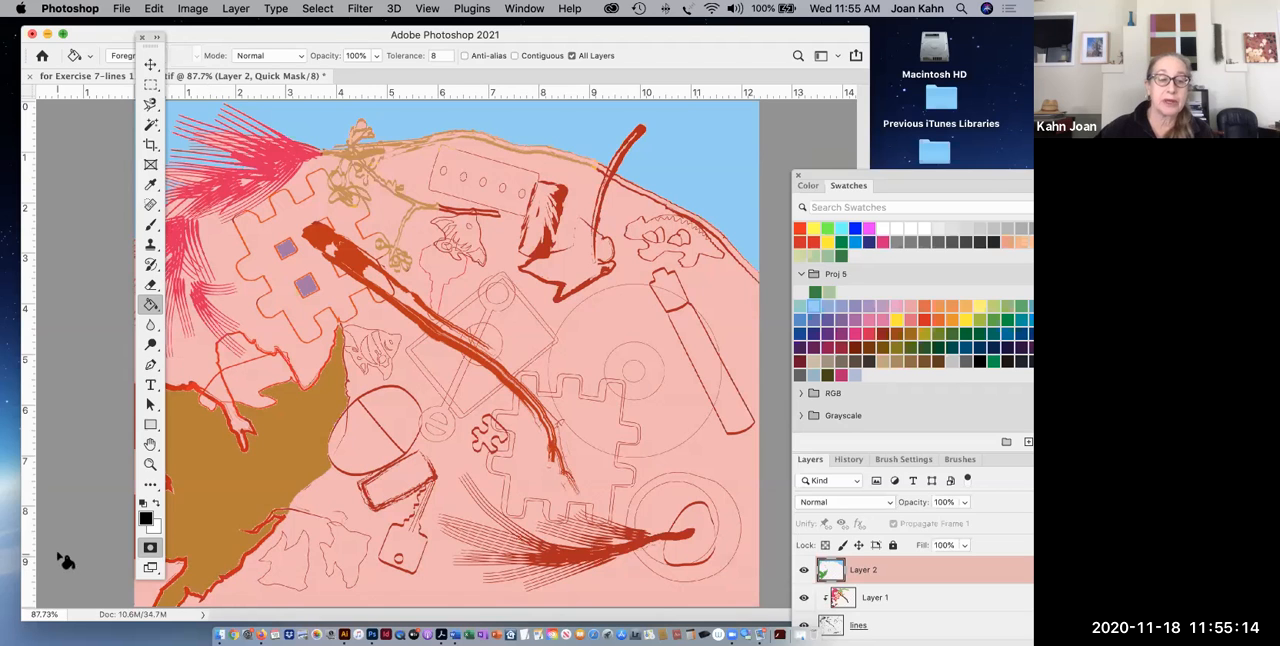
click(150, 548)
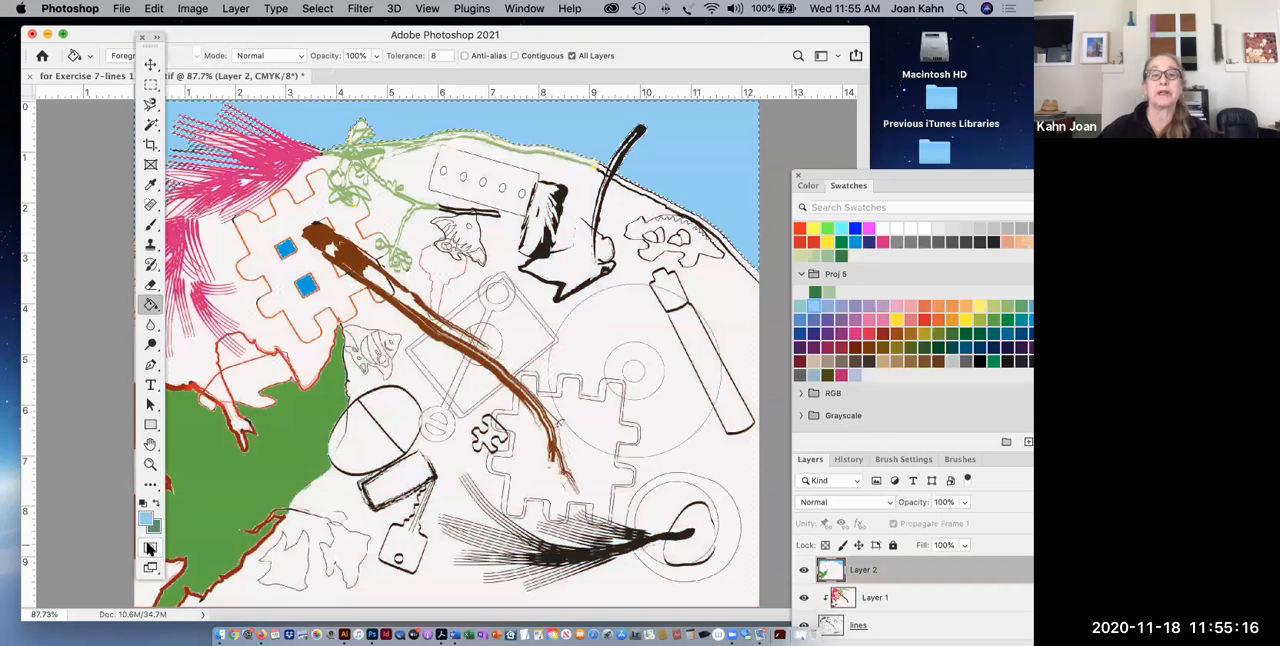